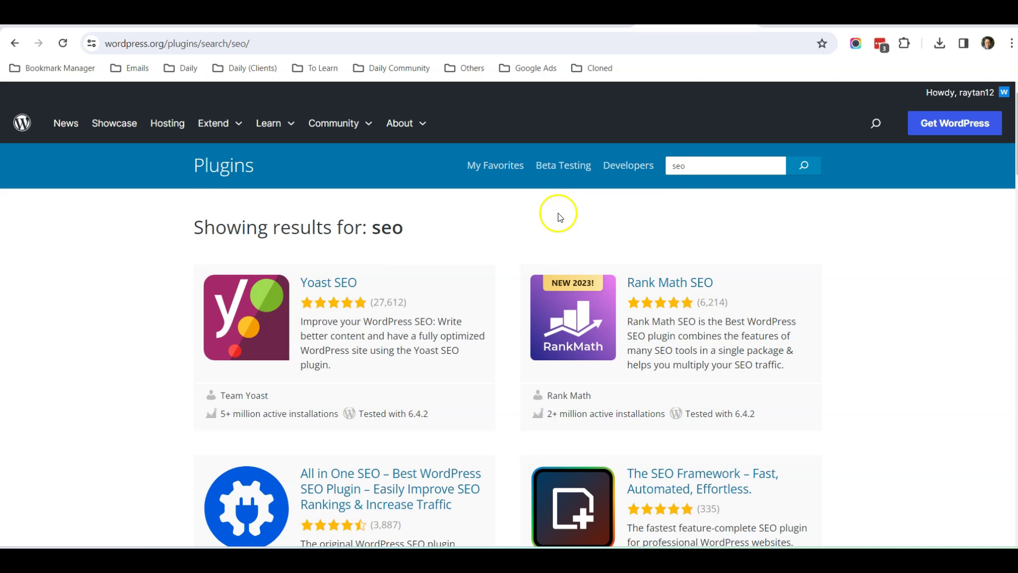
Scroll the wordpress.org 'seo' results past Yoast SEO, Rank Math, All in One SEO and The SEO Framework
{"action": "scroll", "coordinate": [492, 258], "scroll_direction": "down", "scroll_amount": 1}
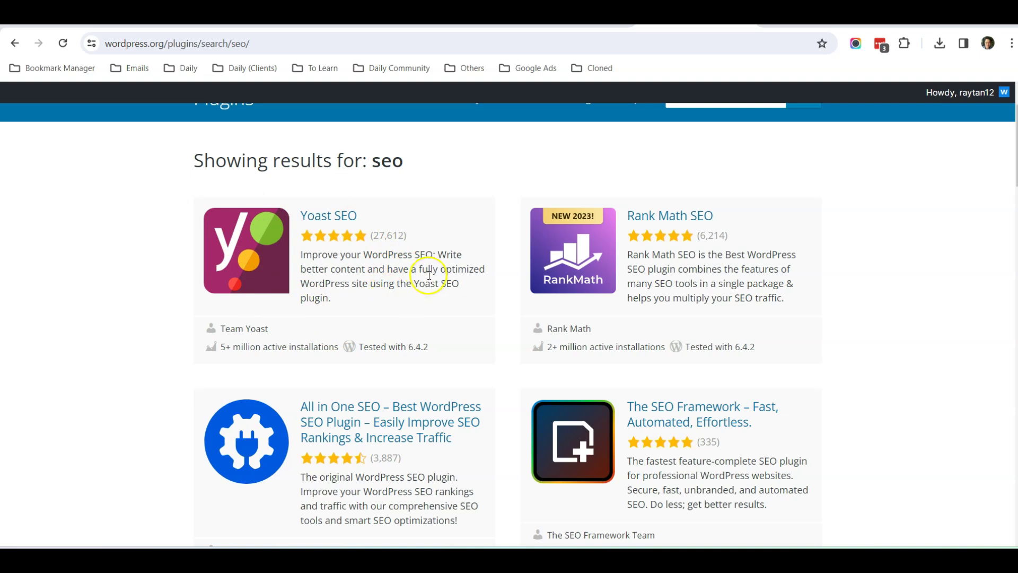
{"action": "scroll", "coordinate": [427, 277], "scroll_direction": "down", "scroll_amount": 1}
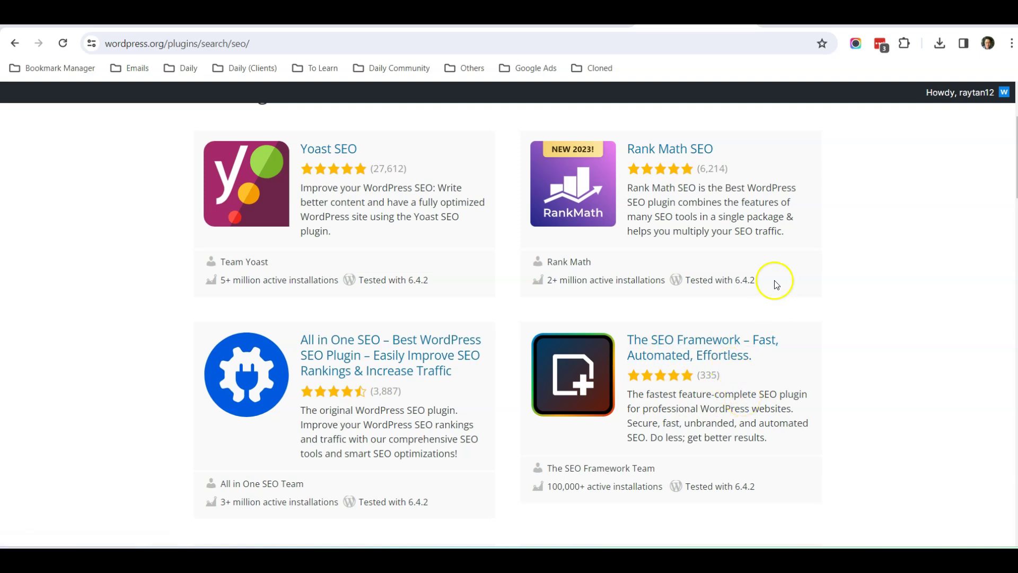
Bring up the WP Hive Yoast SEO vs The SEO Framework comparison and review its Memory Usage table
{"action": "left_click", "coordinate": [817, 13]}
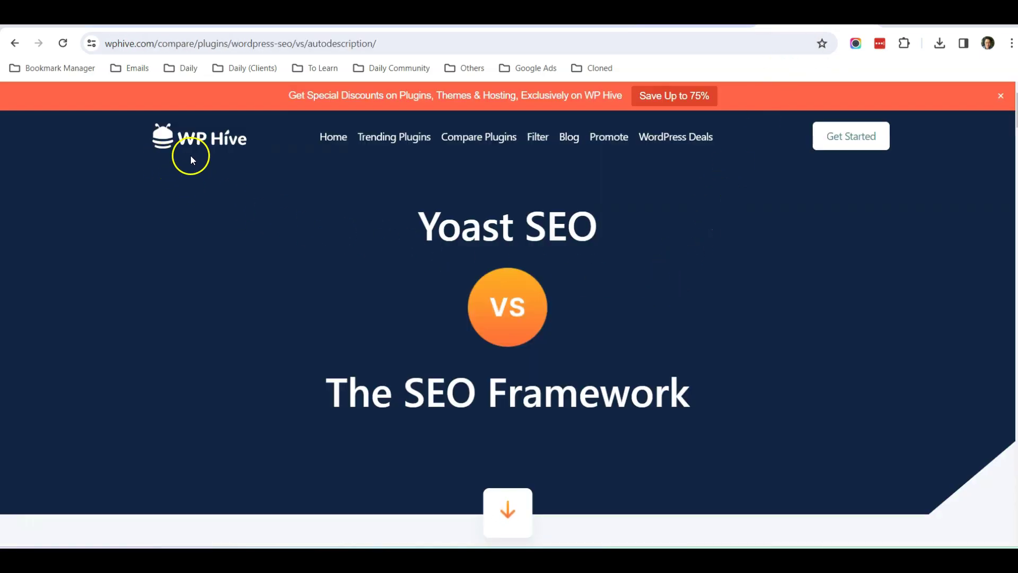
{"action": "scroll", "coordinate": [421, 261], "scroll_direction": "down", "scroll_amount": 2}
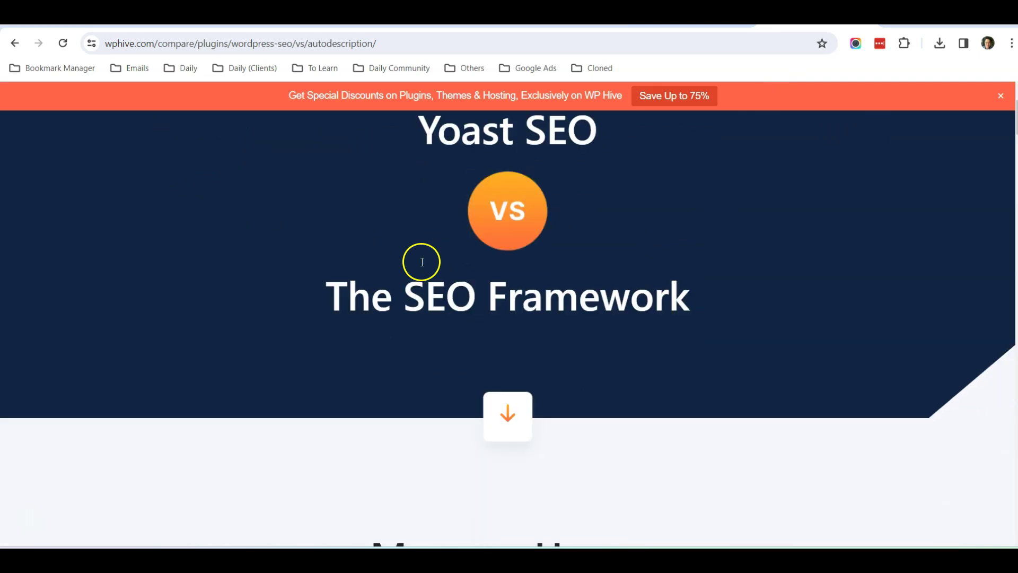
{"action": "scroll", "coordinate": [421, 262], "scroll_direction": "up", "scroll_amount": 2}
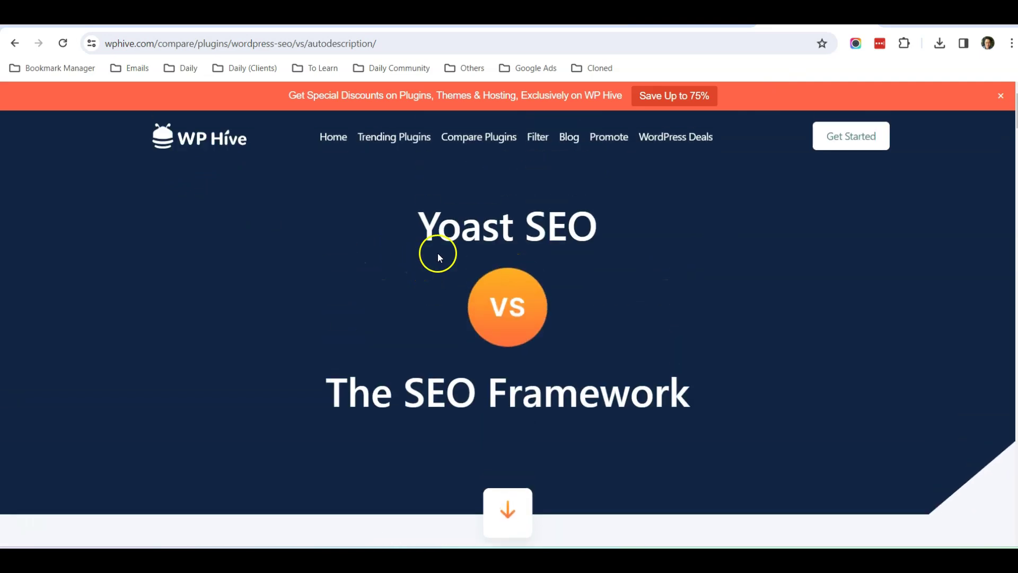
{"action": "scroll", "coordinate": [540, 235], "scroll_direction": "down", "scroll_amount": 3}
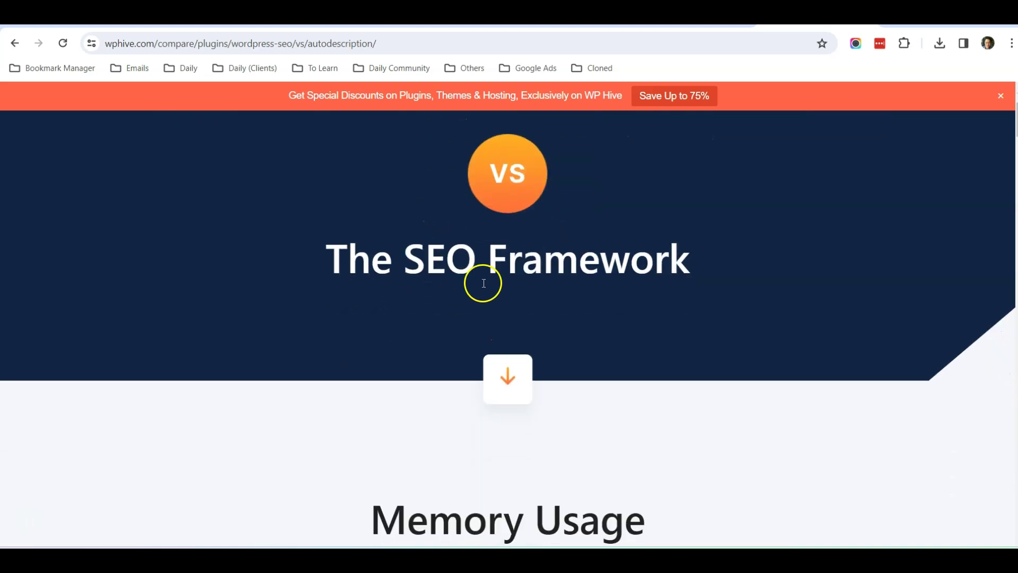
{"action": "scroll", "coordinate": [567, 282], "scroll_direction": "down", "scroll_amount": 7}
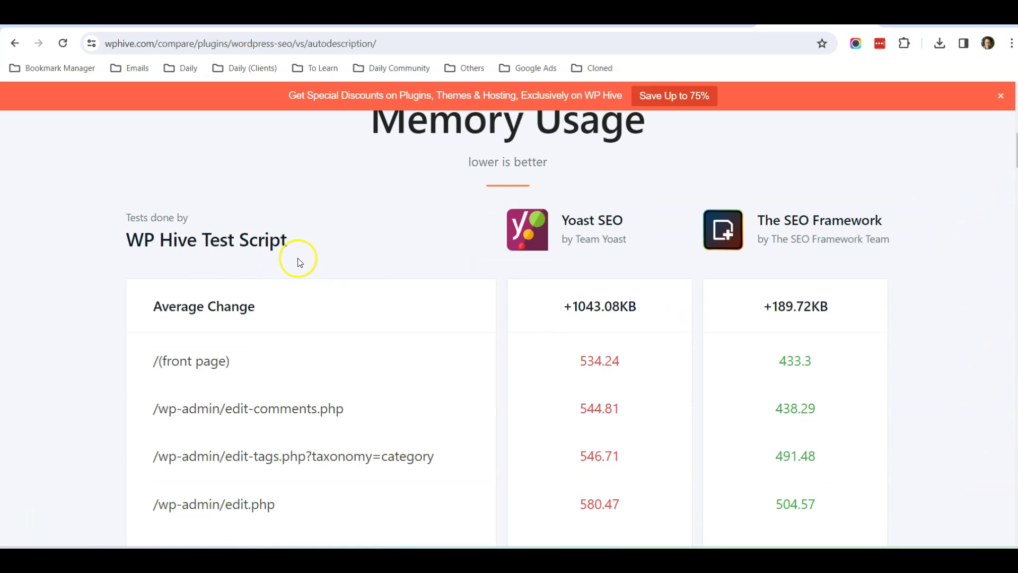
{"action": "scroll", "coordinate": [509, 212], "scroll_direction": "up", "scroll_amount": 1}
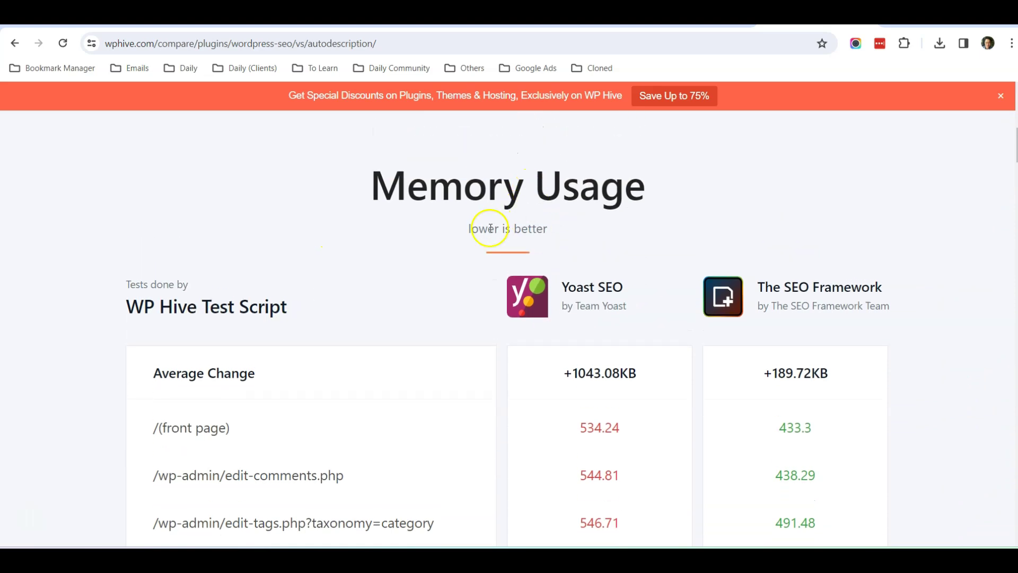
{"action": "scroll", "coordinate": [687, 301], "scroll_direction": "down", "scroll_amount": 5}
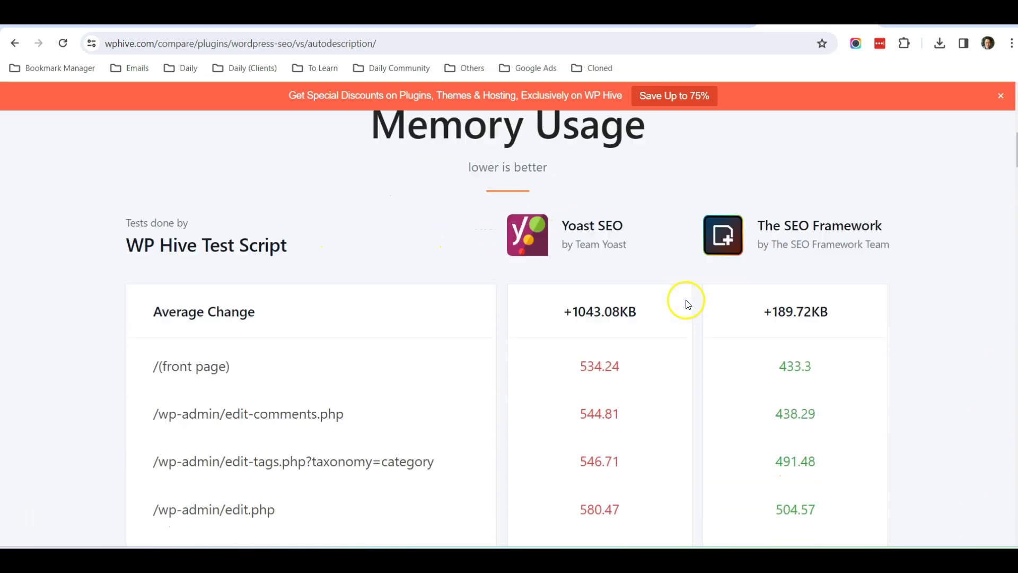
Scroll on to the Page Speed comparison, where The SEO Framework also wins
{"action": "scroll", "coordinate": [688, 300], "scroll_direction": "up", "scroll_amount": 4}
{"action": "scroll", "coordinate": [800, 273], "scroll_direction": "down", "scroll_amount": 10}
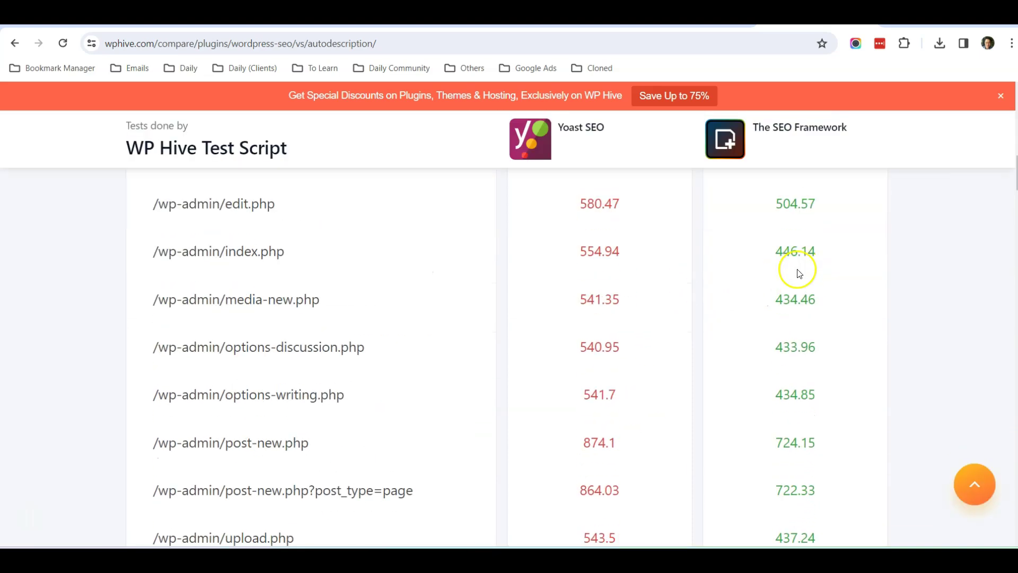
{"action": "scroll", "coordinate": [800, 318], "scroll_direction": "up", "scroll_amount": 2}
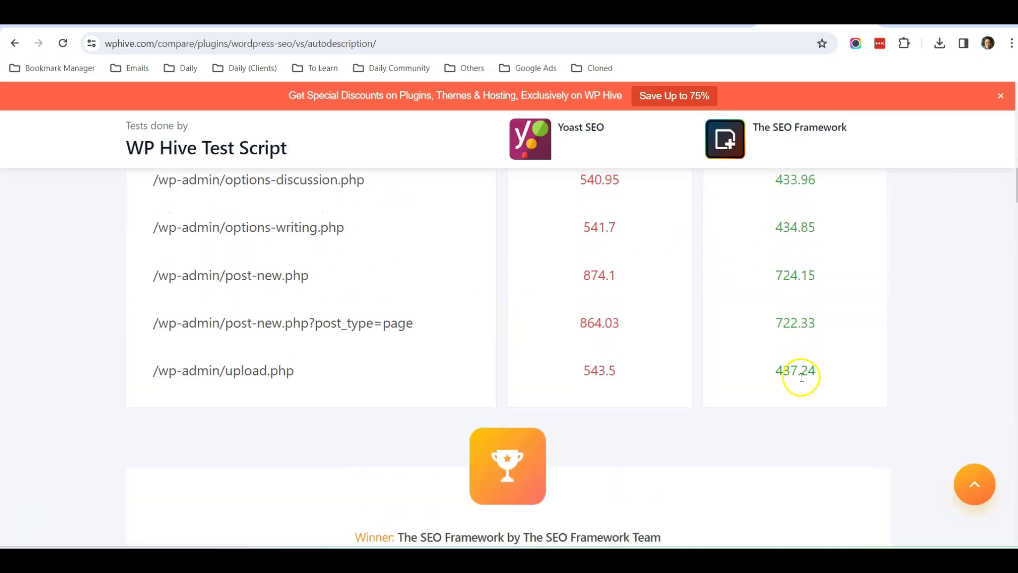
{"action": "scroll", "coordinate": [796, 375], "scroll_direction": "down", "scroll_amount": 2}
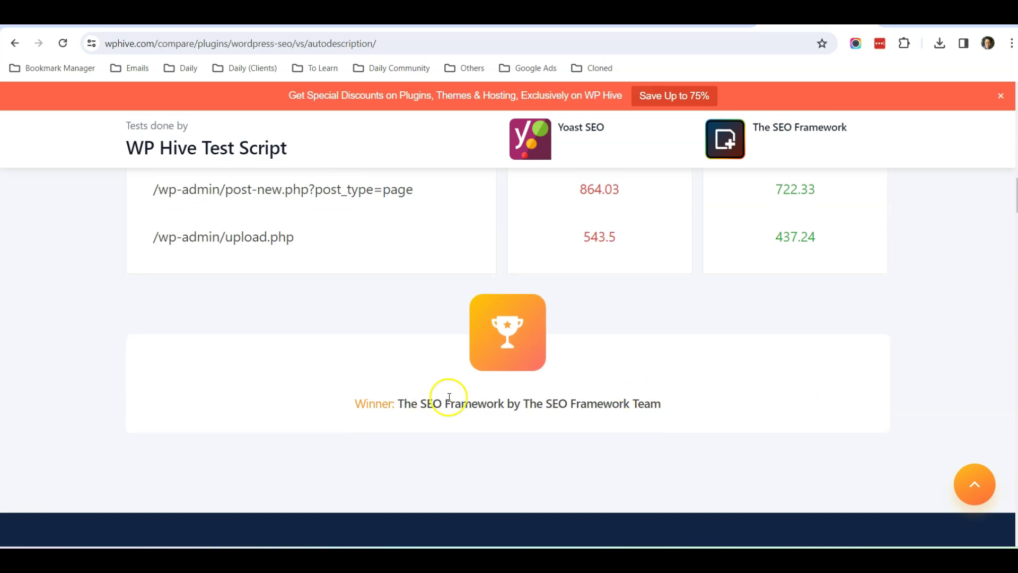
{"action": "scroll", "coordinate": [541, 399], "scroll_direction": "down", "scroll_amount": 3}
{"action": "scroll", "coordinate": [539, 396], "scroll_direction": "down", "scroll_amount": 6}
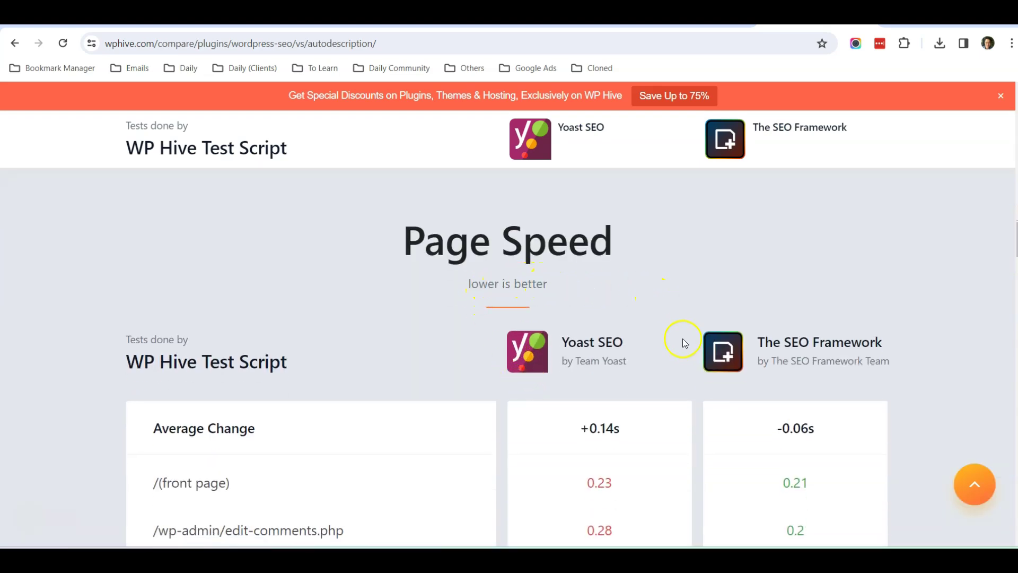
{"action": "scroll", "coordinate": [689, 344], "scroll_direction": "down", "scroll_amount": 10}
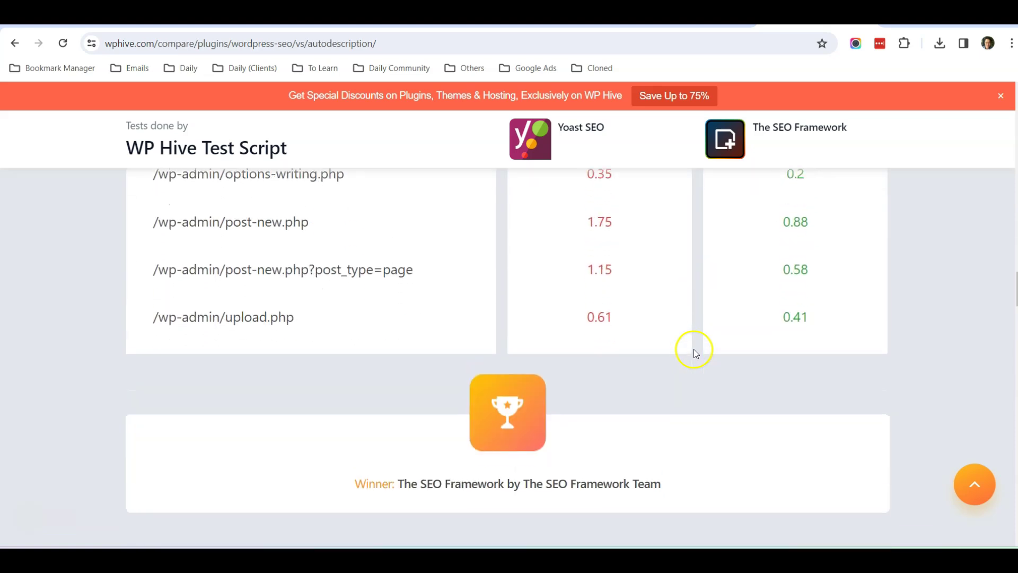
{"action": "scroll", "coordinate": [742, 387], "scroll_direction": "up", "scroll_amount": 2}
{"action": "scroll", "coordinate": [785, 424], "scroll_direction": "down", "scroll_amount": 2}
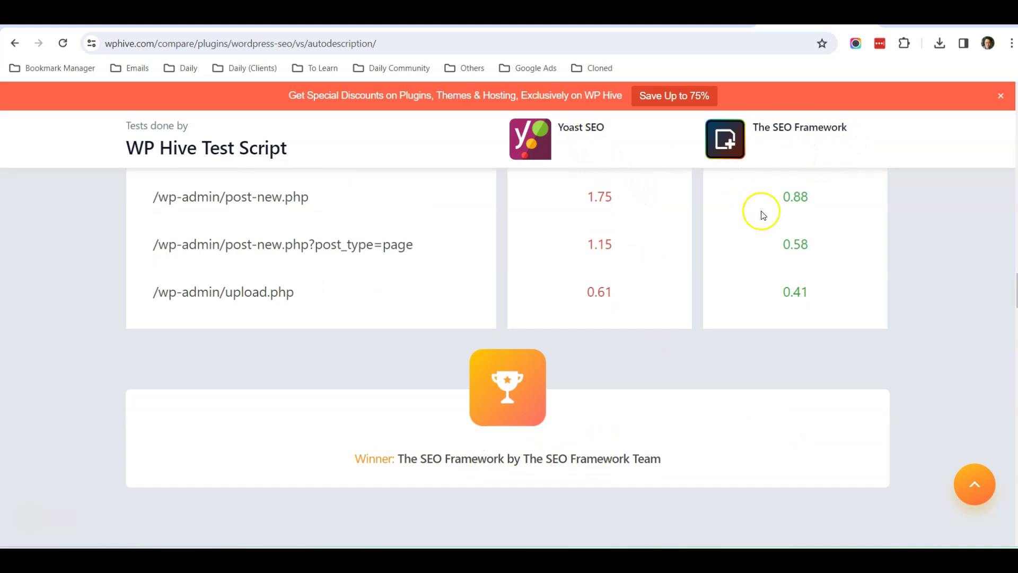
Search Plugins > Add New Plugin in the local wp-admin for 'seo framework'
{"action": "left_click", "coordinate": [743, 16]}
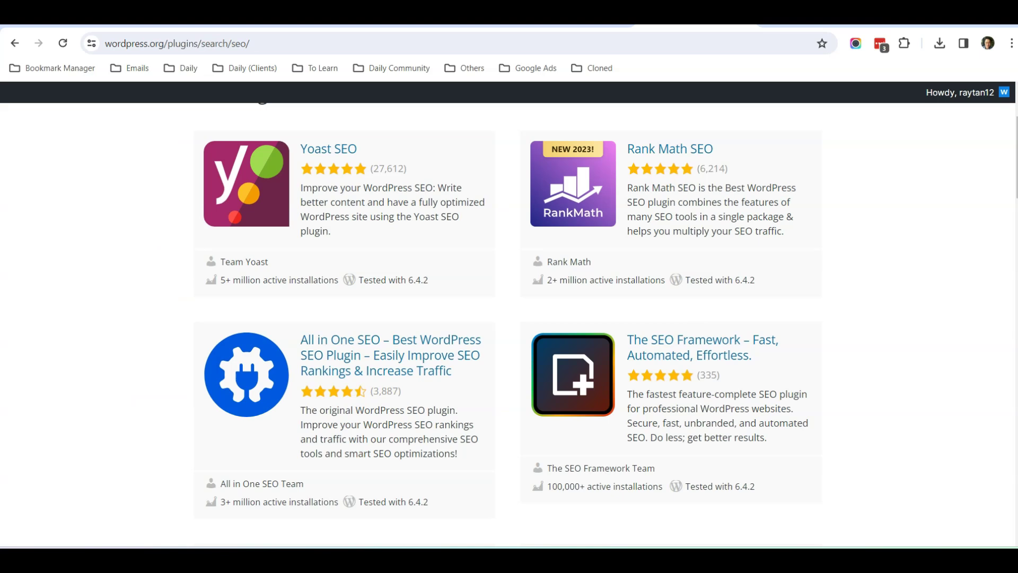
{"action": "left_click", "coordinate": [453, 16]}
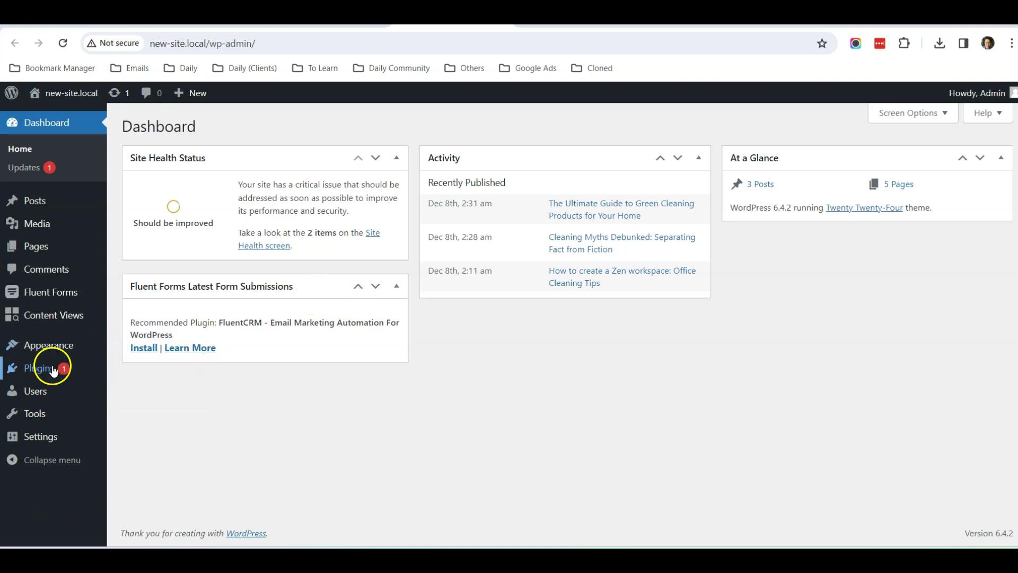
{"action": "mouse_move", "coordinate": [102, 370]}
{"action": "left_click", "coordinate": [168, 392]}
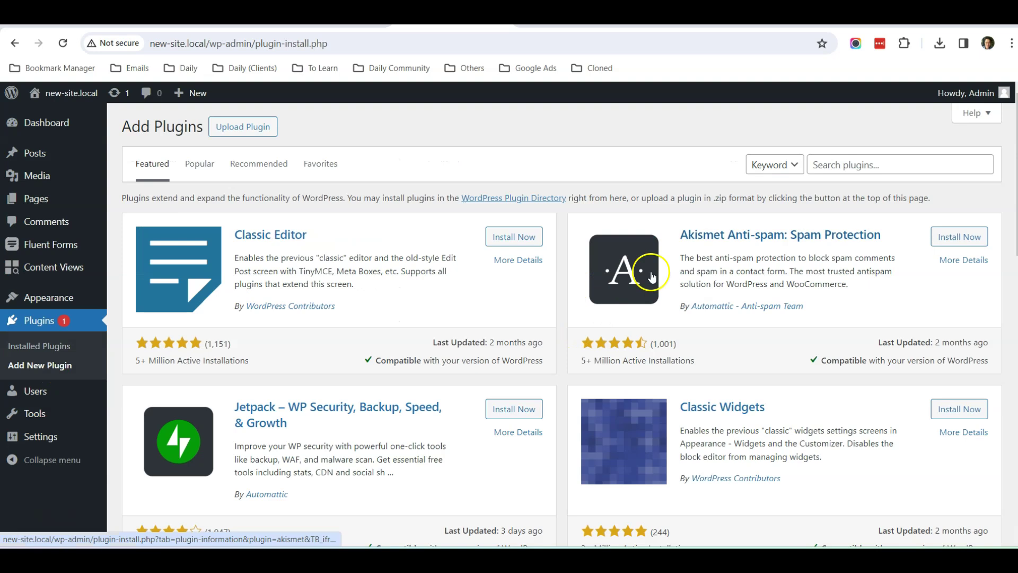
{"action": "left_click", "coordinate": [852, 165]}
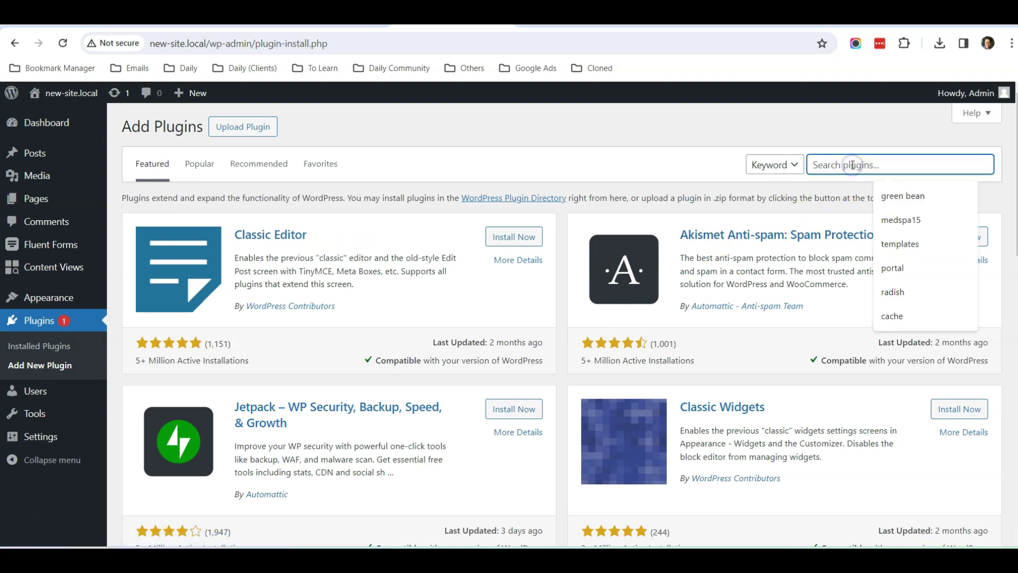
{"action": "type", "text": "seo "}
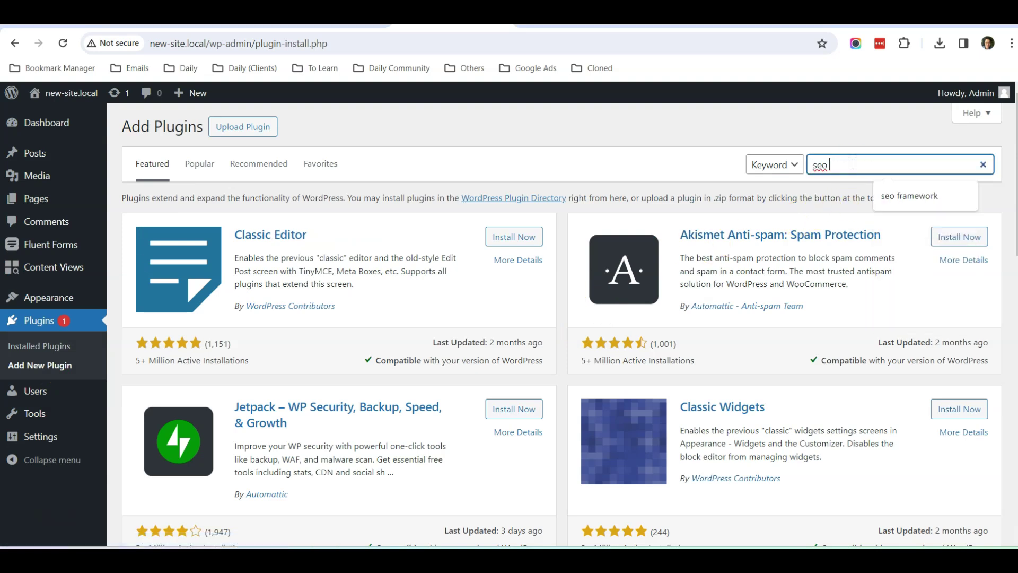
{"action": "type", "text": "framework"}
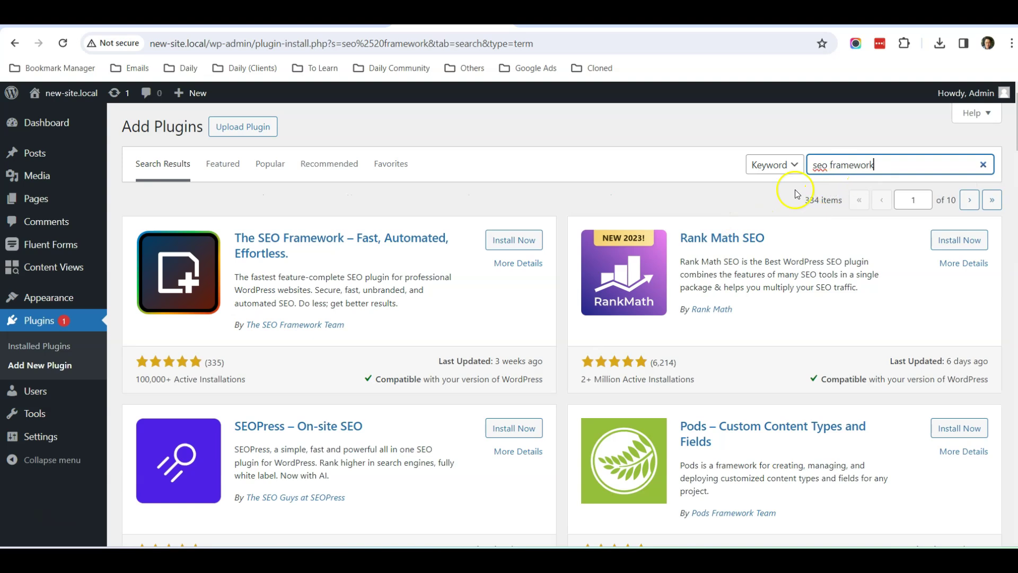
Install and activate The SEO Framework, landing on its SEO Settings General Settings
{"action": "left_click", "coordinate": [507, 245]}
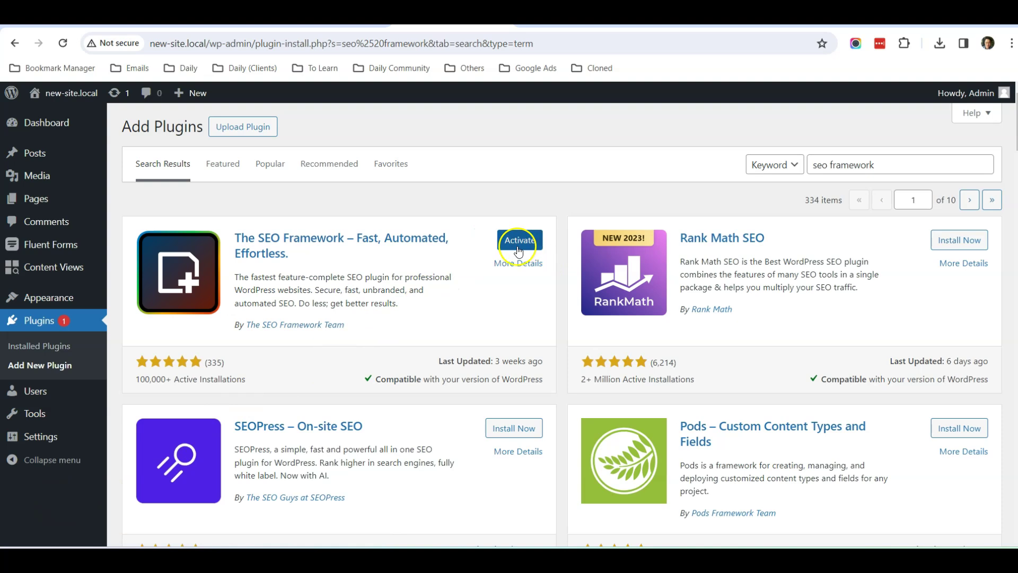
{"action": "left_click", "coordinate": [525, 241]}
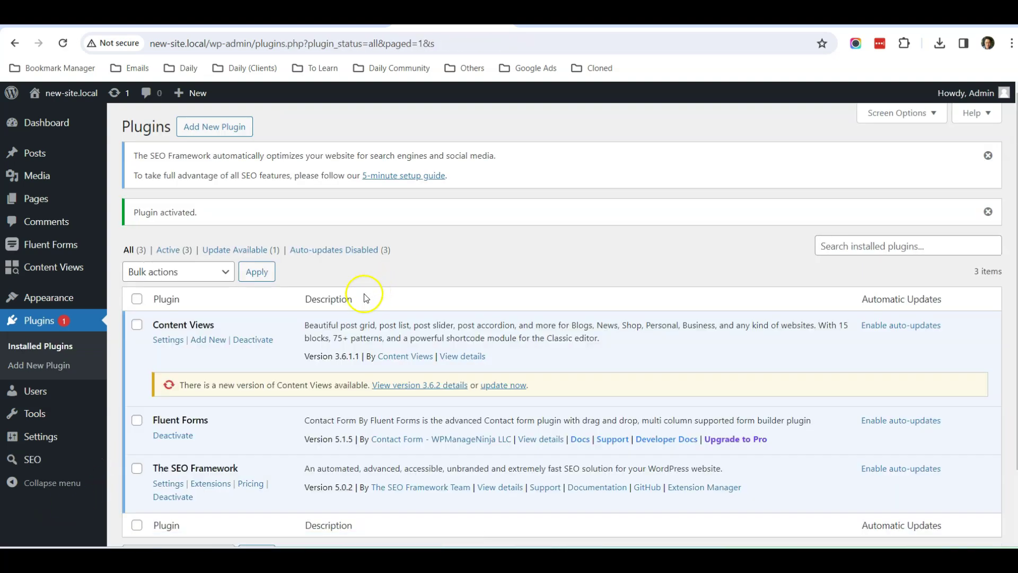
{"action": "scroll", "coordinate": [492, 252], "scroll_direction": "down", "scroll_amount": 2}
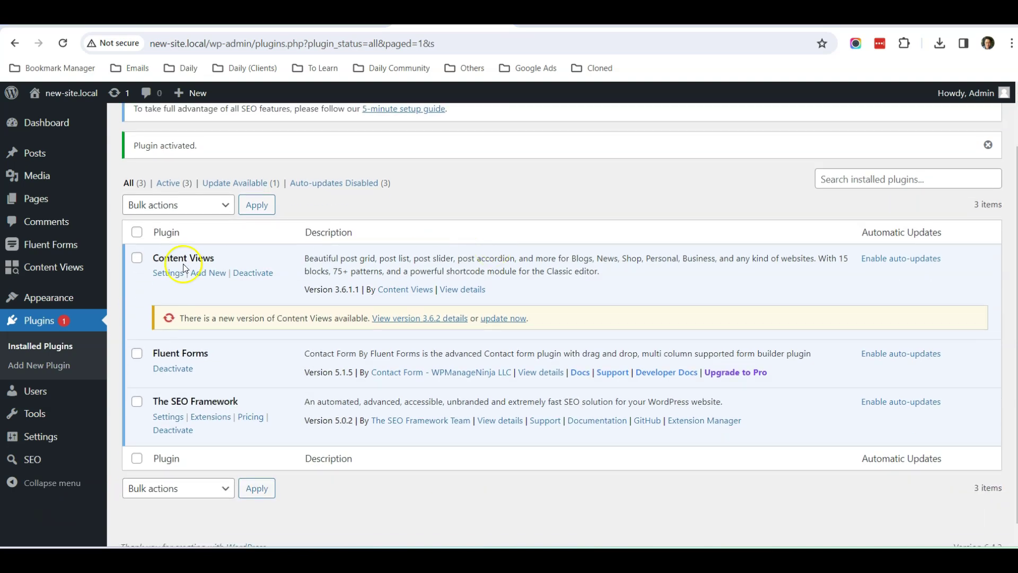
{"action": "scroll", "coordinate": [57, 229], "scroll_direction": "down", "scroll_amount": 1}
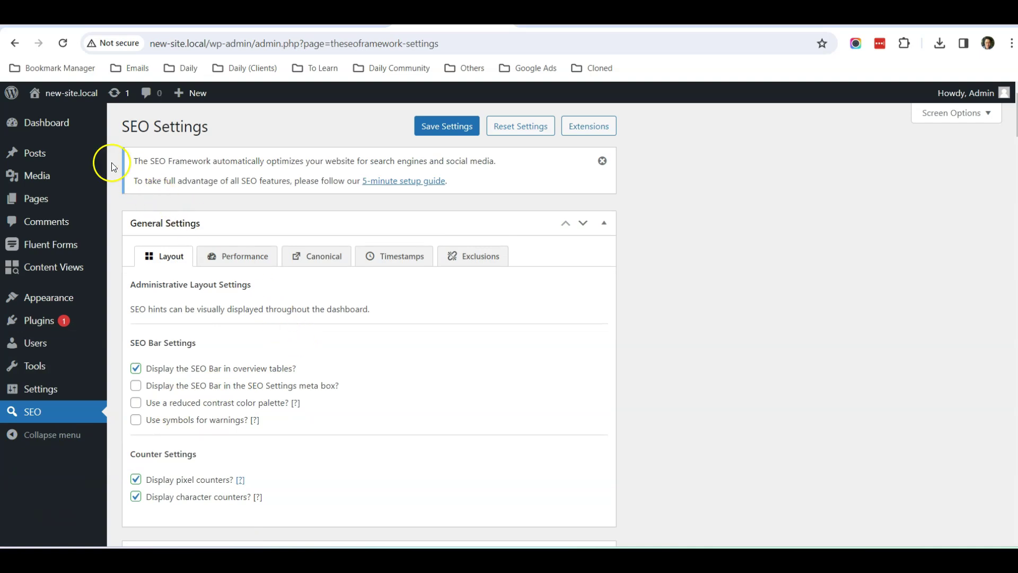
Enable 'Display the SEO Bar in the SEO Settings meta box?' under Layout
{"action": "mouse_move", "coordinate": [58, 128]}
{"action": "scroll", "coordinate": [122, 215], "scroll_direction": "down", "scroll_amount": 1}
{"action": "scroll", "coordinate": [122, 215], "scroll_direction": "down", "scroll_amount": 2}
{"action": "scroll", "coordinate": [120, 213], "scroll_direction": "up", "scroll_amount": 2}
{"action": "scroll", "coordinate": [128, 212], "scroll_direction": "down", "scroll_amount": 1}
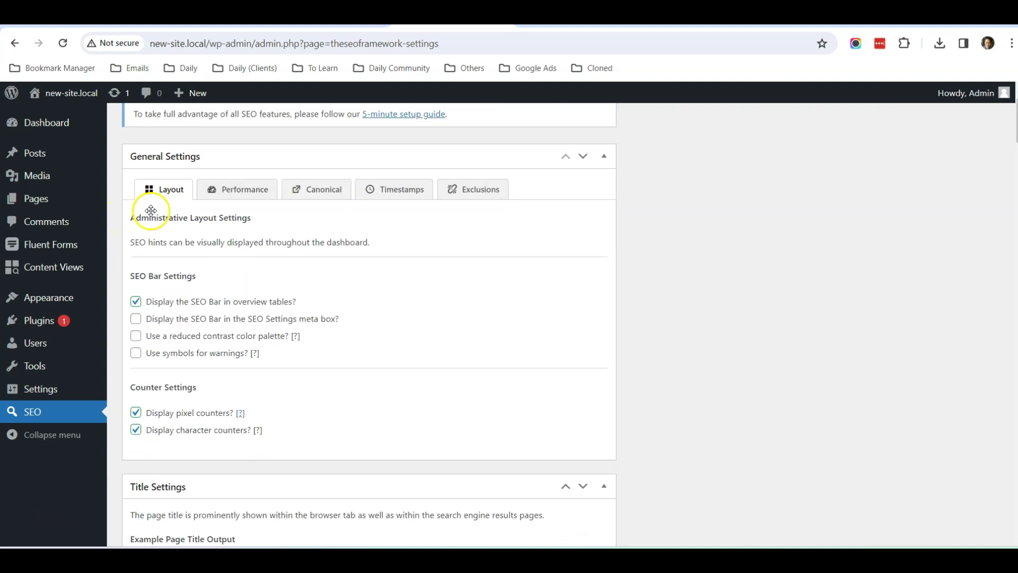
{"action": "scroll", "coordinate": [175, 241], "scroll_direction": "down", "scroll_amount": 1}
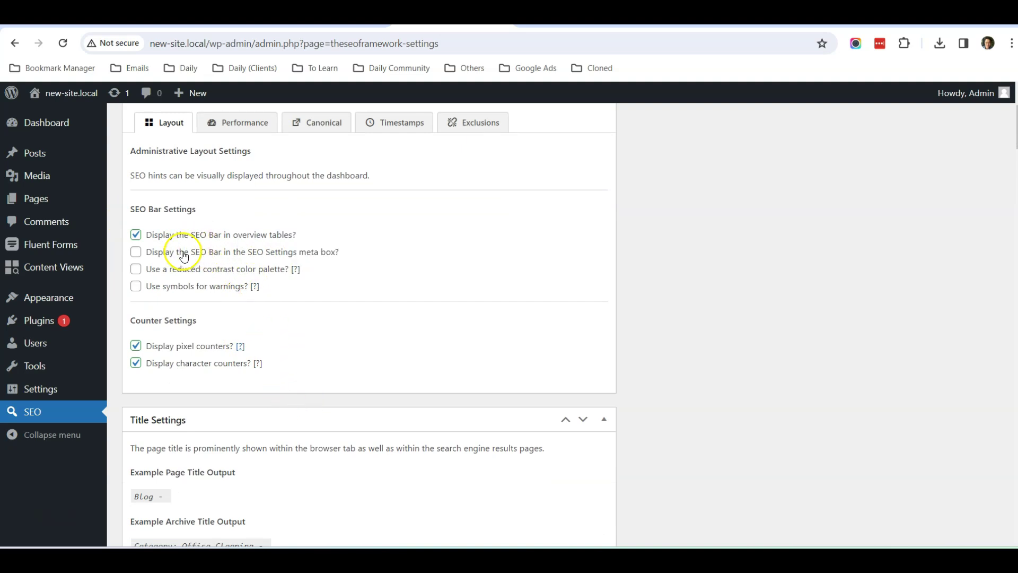
{"action": "left_click", "coordinate": [154, 251]}
Scroll down to the Homepage Settings box
{"action": "scroll", "coordinate": [322, 263], "scroll_direction": "down", "scroll_amount": 3}
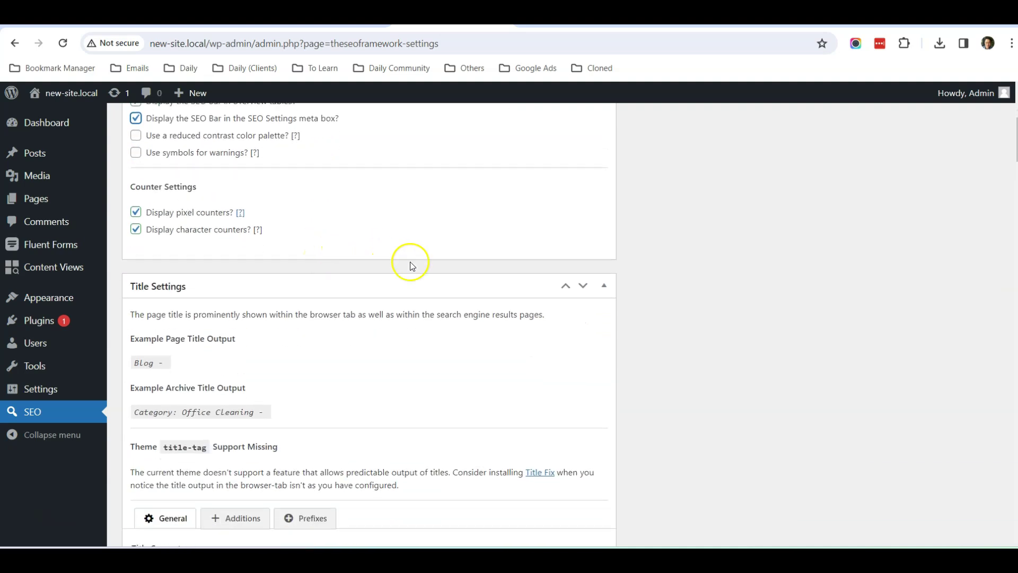
{"action": "scroll", "coordinate": [667, 335], "scroll_direction": "down", "scroll_amount": 3}
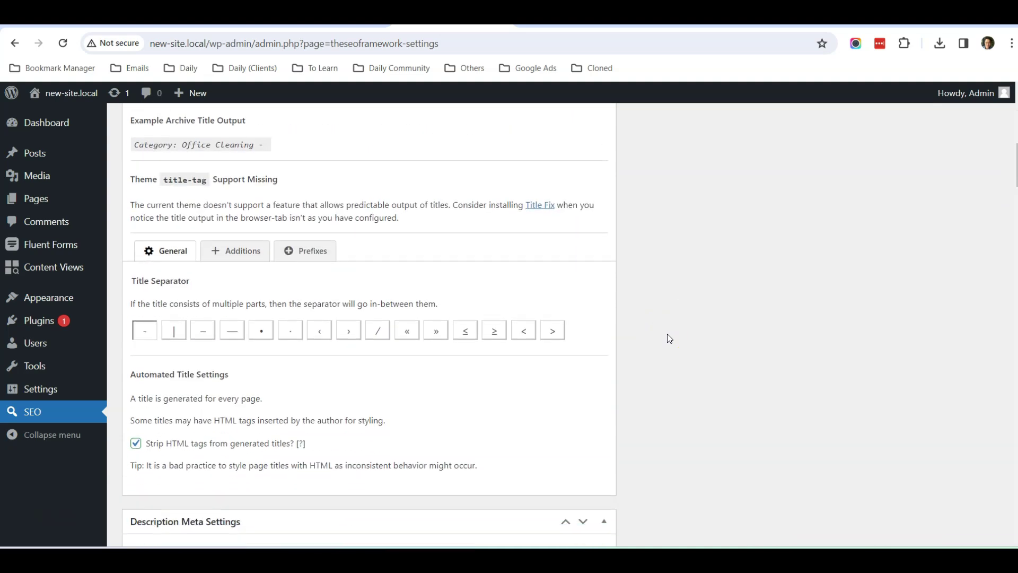
{"action": "scroll", "coordinate": [667, 334], "scroll_direction": "down", "scroll_amount": 1}
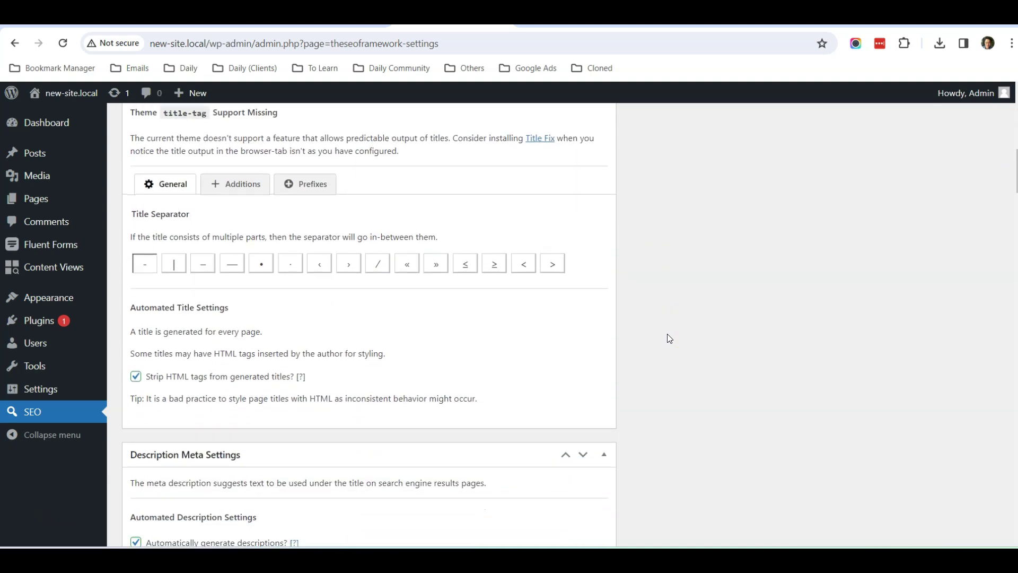
{"action": "scroll", "coordinate": [667, 334], "scroll_direction": "down", "scroll_amount": 10}
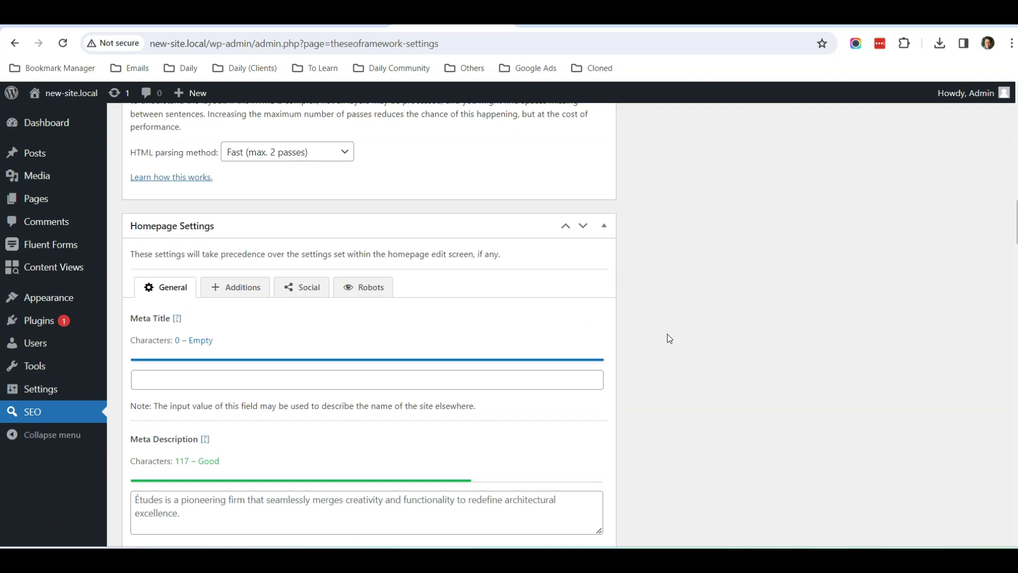
Enter 'Office Cleaning in Singapore' as the homepage Meta Title, rated 28 characters, too short
{"action": "scroll", "coordinate": [667, 338], "scroll_direction": "down", "scroll_amount": 1}
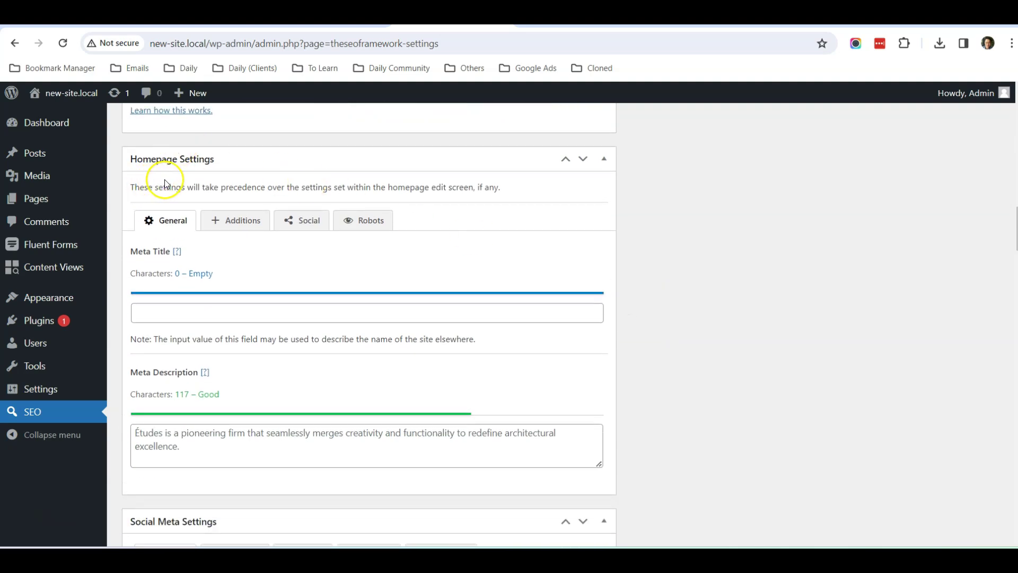
{"action": "left_click", "coordinate": [163, 311]}
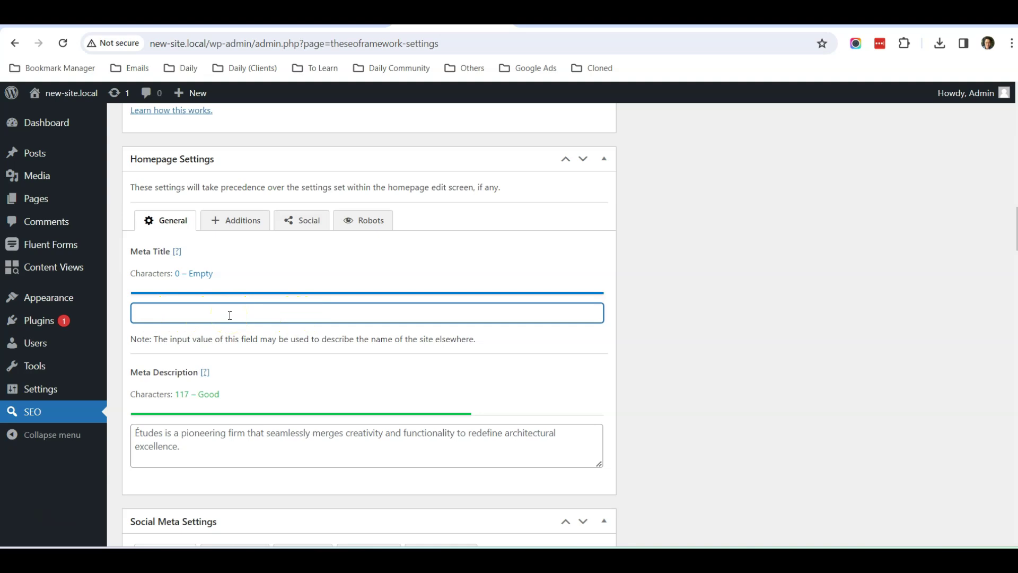
{"action": "type", "text": "Off"}
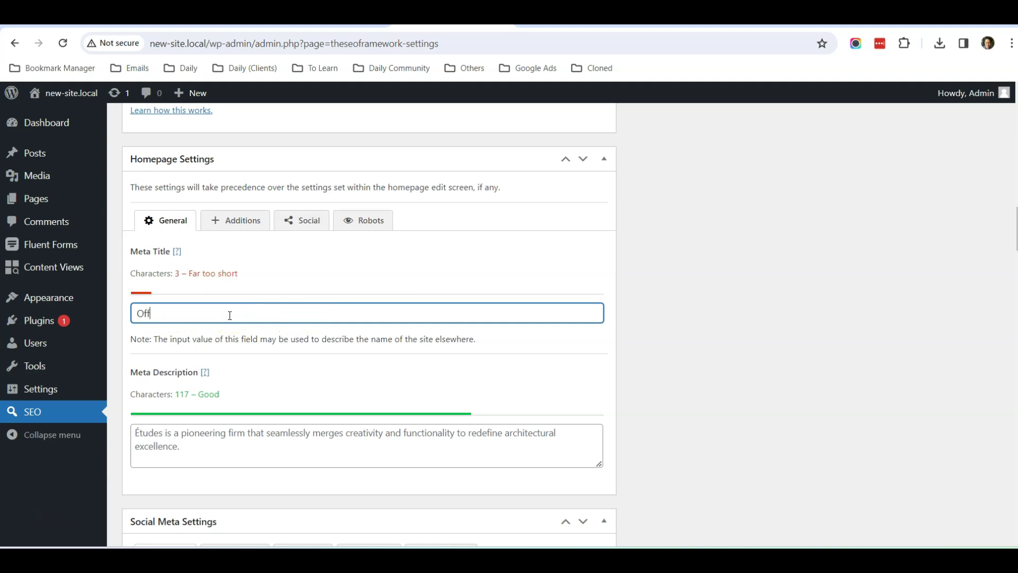
{"action": "type", "text": "ice Cleaning"}
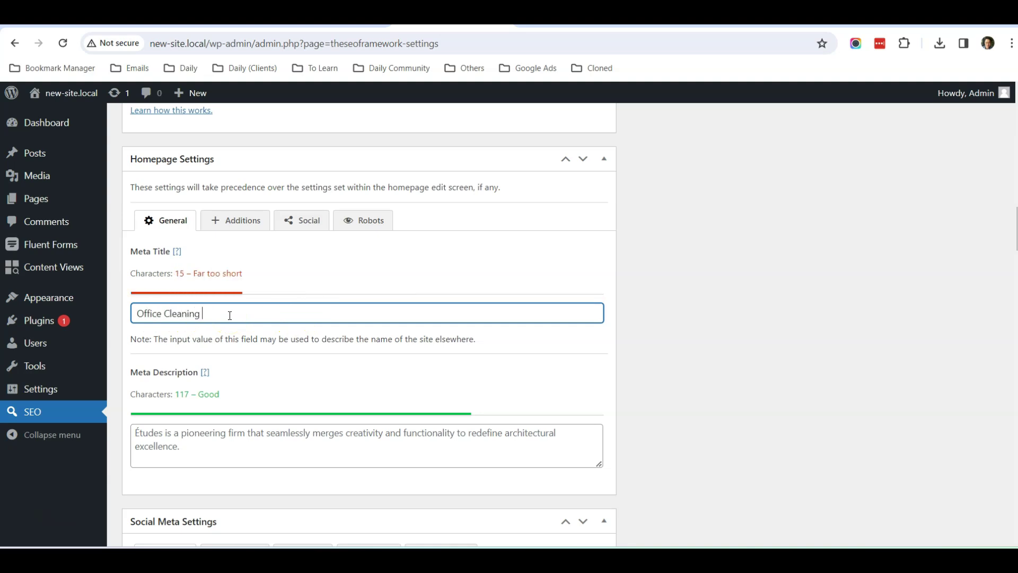
{"action": "type", "text": " in Singapore"}
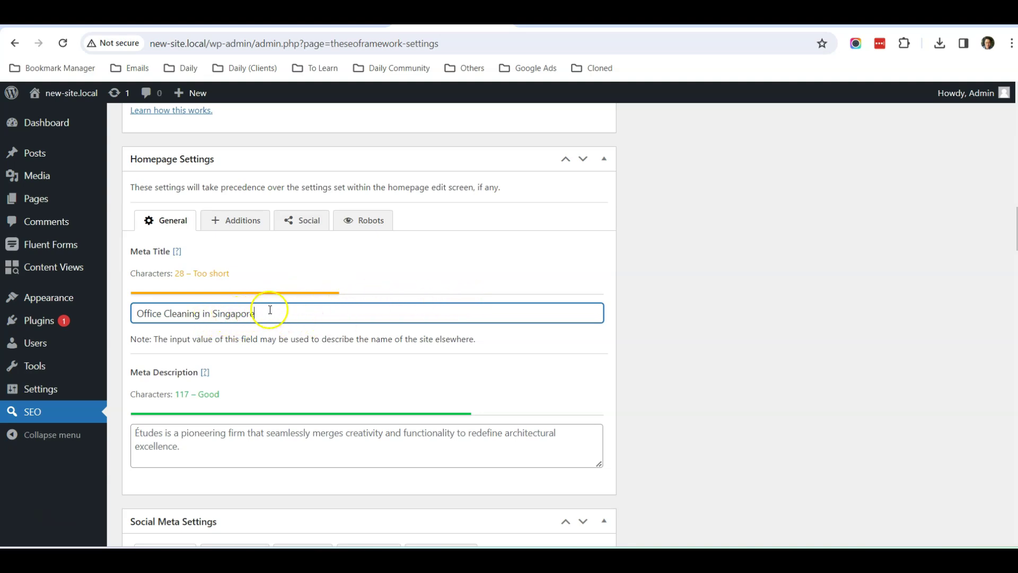
{"action": "scroll", "coordinate": [201, 337], "scroll_direction": "down", "scroll_amount": 1}
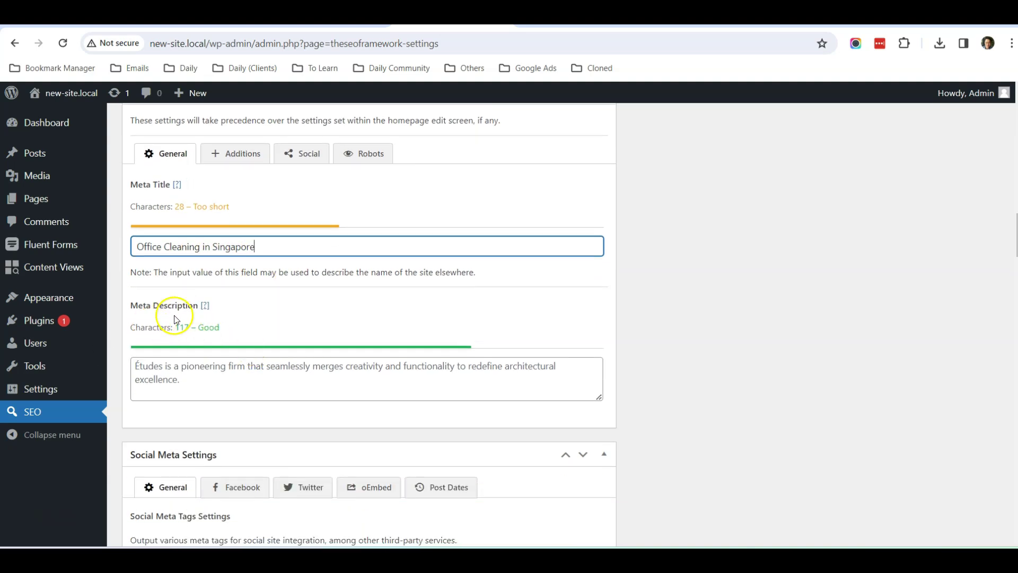
{"action": "left_click", "coordinate": [207, 383]}
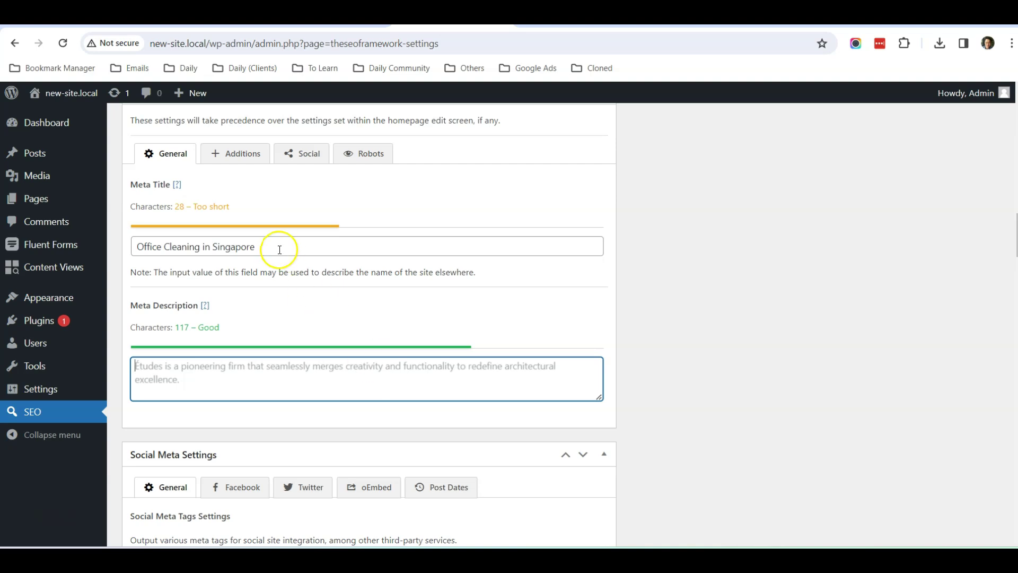
{"action": "scroll", "coordinate": [279, 249], "scroll_direction": "up", "scroll_amount": 1}
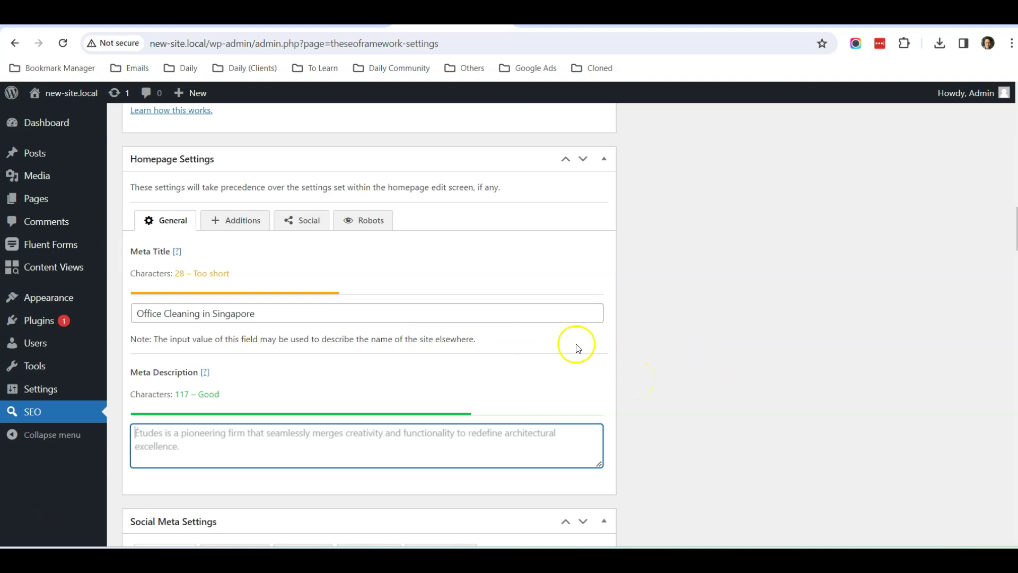
Open 'The Ultimate Guide to Green Cleaning Products for Your Home' from All Posts in the block editor
{"action": "mouse_move", "coordinate": [53, 169]}
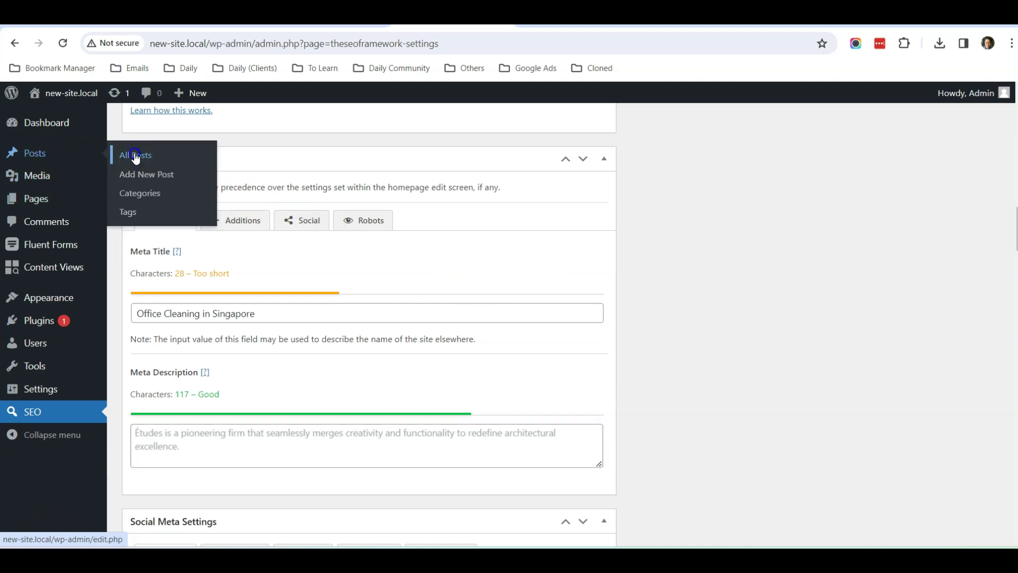
{"action": "left_click", "coordinate": [133, 156]}
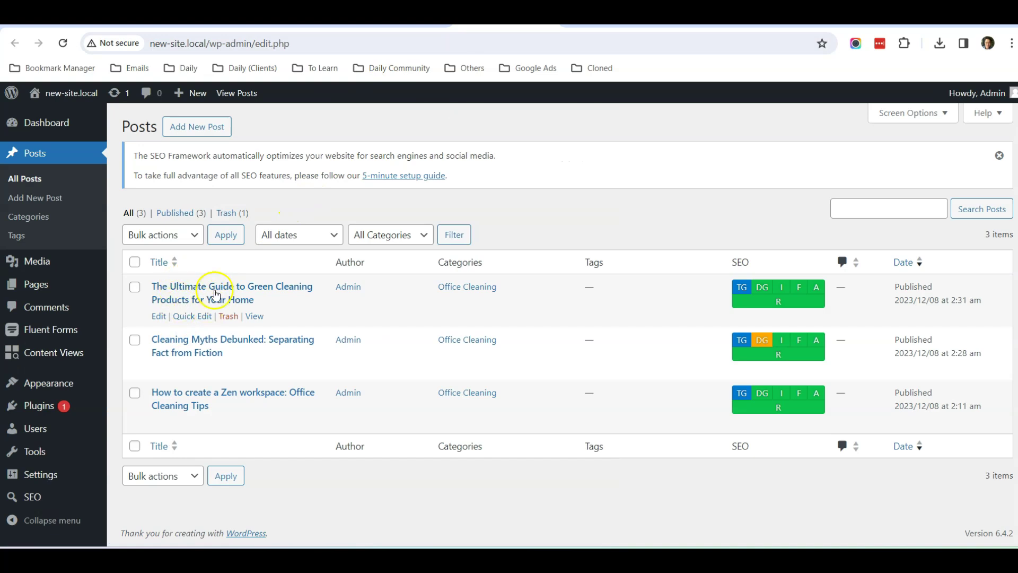
{"action": "left_click", "coordinate": [158, 316]}
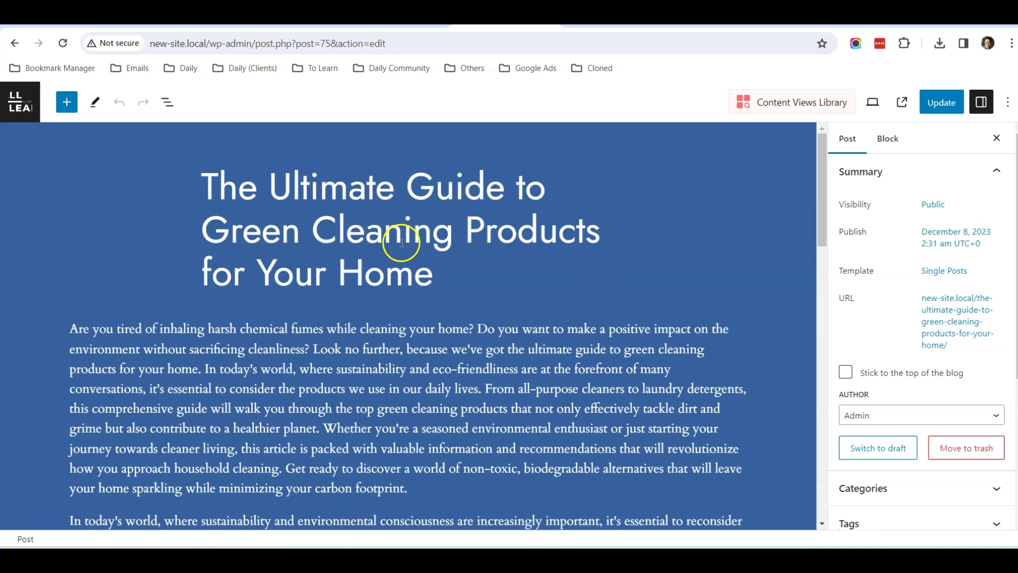
{"action": "scroll", "coordinate": [392, 281], "scroll_direction": "down", "scroll_amount": 4}
{"action": "scroll", "coordinate": [409, 285], "scroll_direction": "down", "scroll_amount": 15}
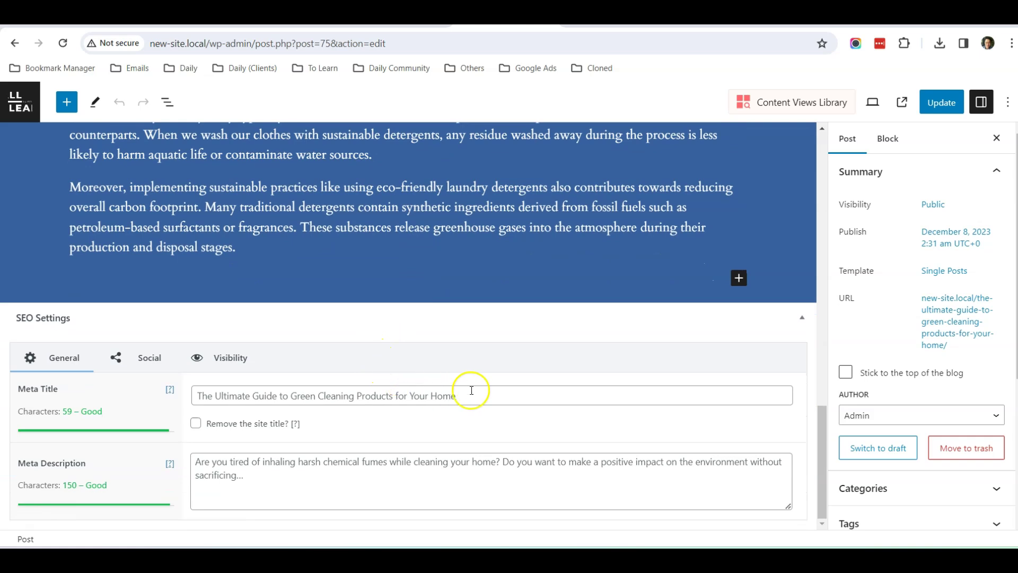
{"action": "left_click", "coordinate": [471, 392]}
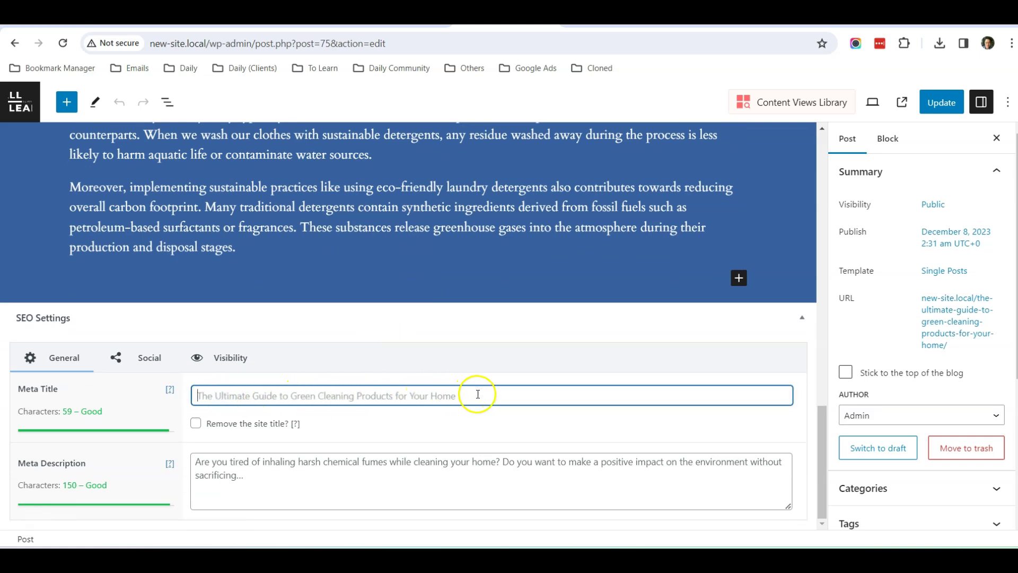
{"action": "left_click", "coordinate": [271, 475]}
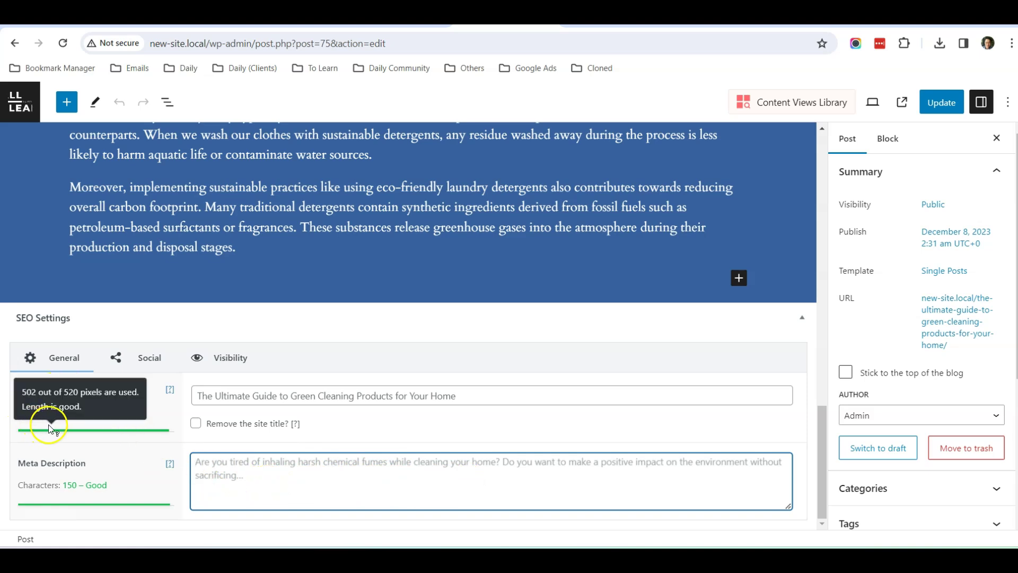
{"action": "mouse_move", "coordinate": [60, 430]}
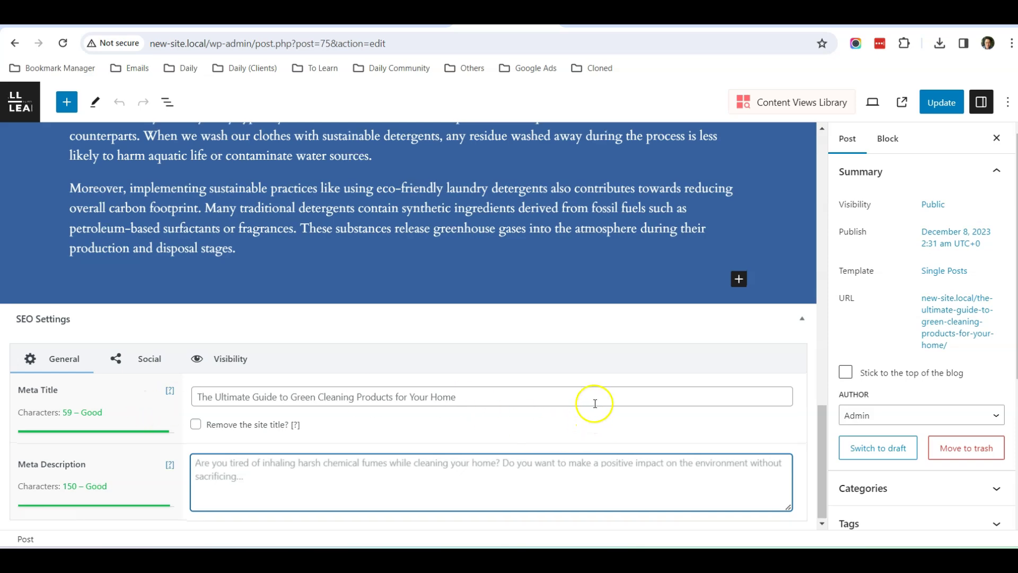
{"action": "scroll", "coordinate": [594, 403], "scroll_direction": "up", "scroll_amount": 15}
{"action": "scroll", "coordinate": [598, 361], "scroll_direction": "up", "scroll_amount": 5}
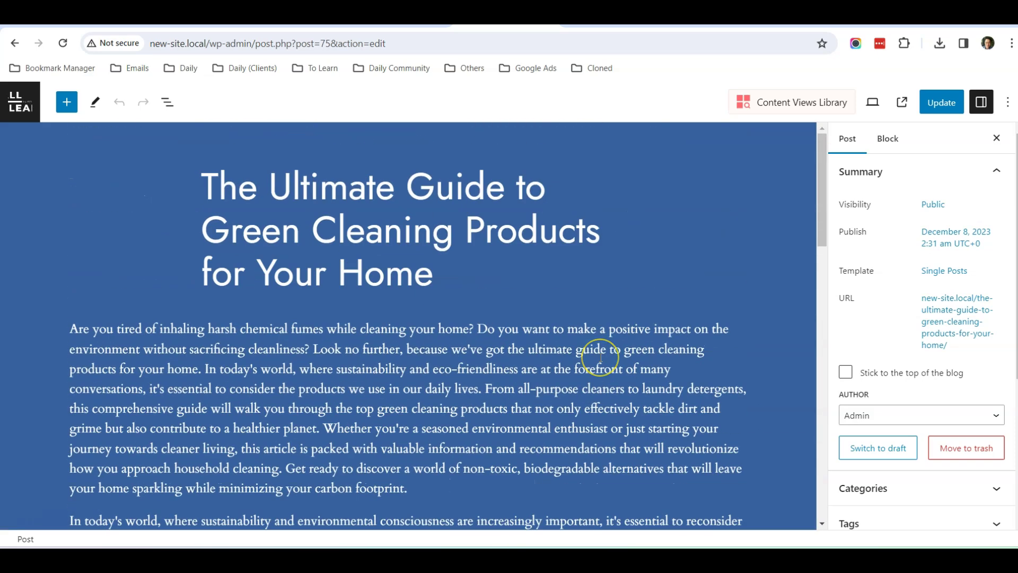
{"action": "scroll", "coordinate": [598, 356], "scroll_direction": "down", "scroll_amount": 12}
{"action": "scroll", "coordinate": [601, 355], "scroll_direction": "down", "scroll_amount": 4}
{"action": "scroll", "coordinate": [594, 318], "scroll_direction": "up", "scroll_amount": 15}
{"action": "left_click", "coordinate": [557, 226]}
On the SEO settings page, show the Schema.org Presence tab, representing the site as An Organization
{"action": "left_click", "coordinate": [398, 13]}
{"action": "left_click", "coordinate": [716, 320]}
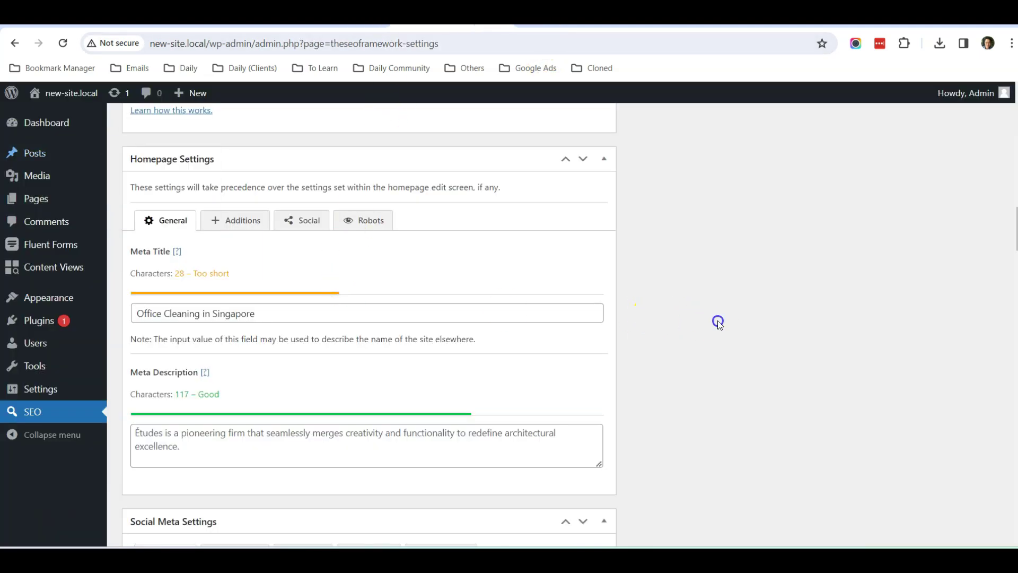
{"action": "left_click", "coordinate": [441, 311]}
{"action": "scroll", "coordinate": [441, 312], "scroll_direction": "down", "scroll_amount": 10}
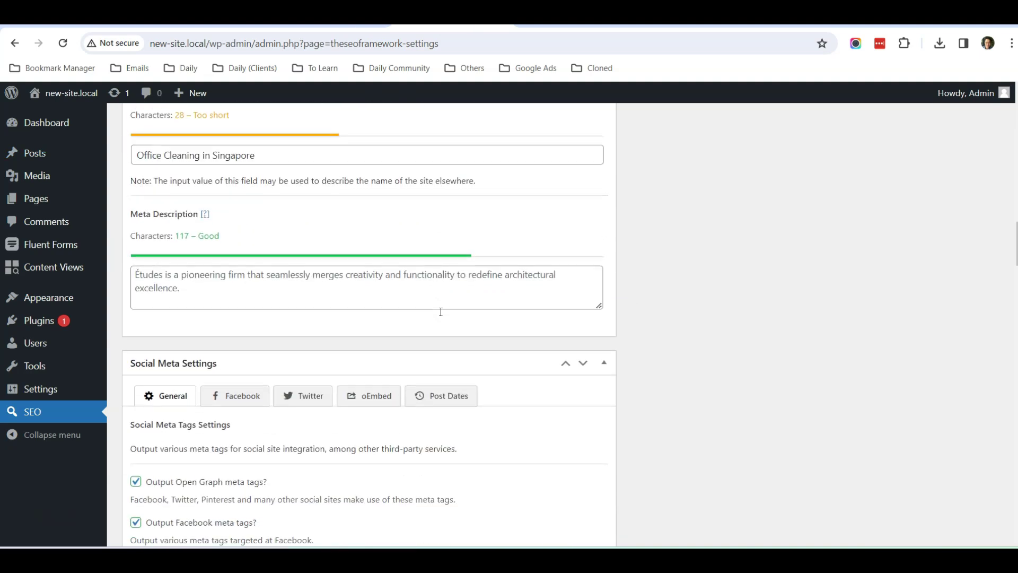
{"action": "scroll", "coordinate": [440, 312], "scroll_direction": "down", "scroll_amount": 10}
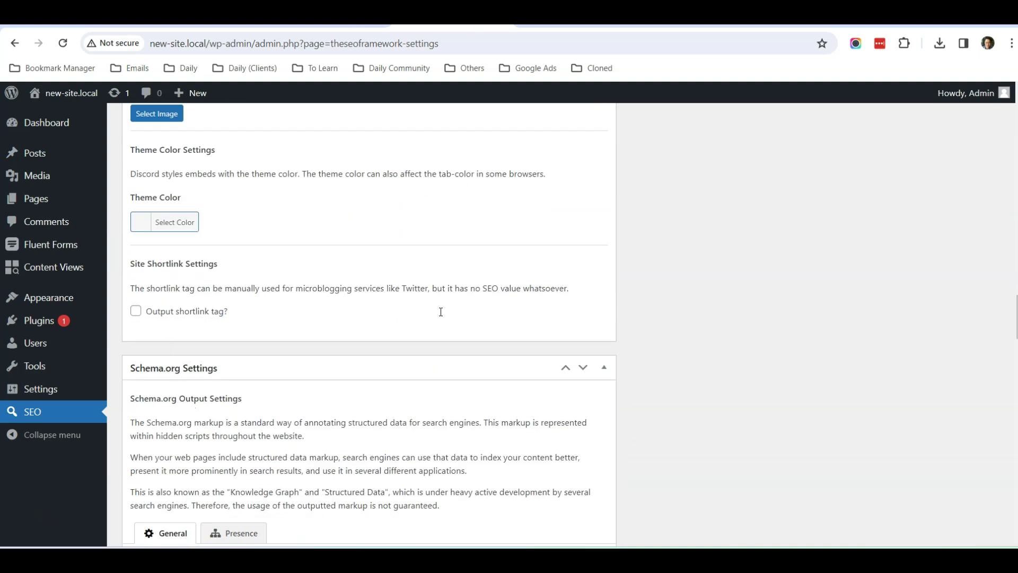
{"action": "left_click", "coordinate": [408, 308]}
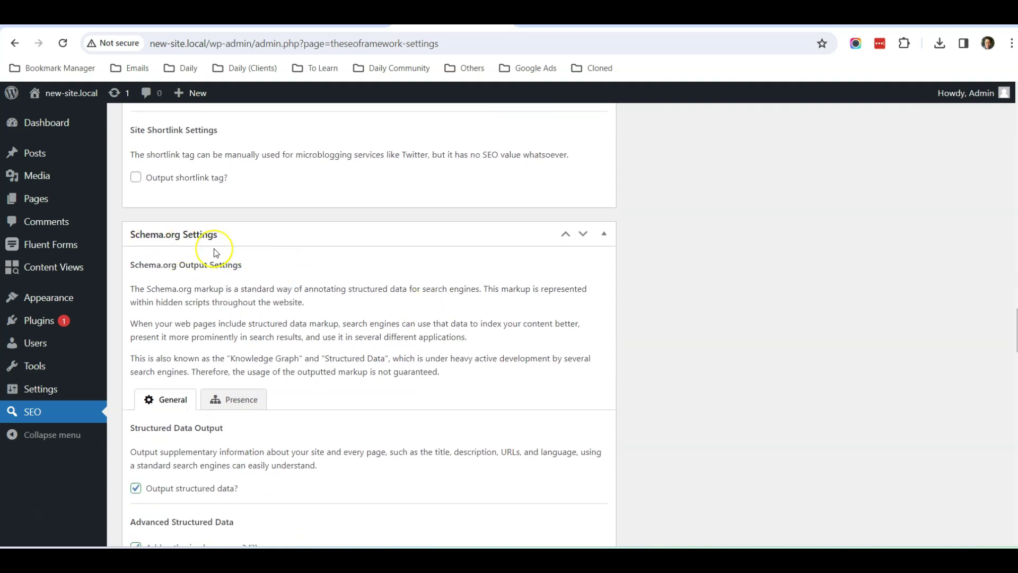
{"action": "scroll", "coordinate": [214, 249], "scroll_direction": "down", "scroll_amount": 1}
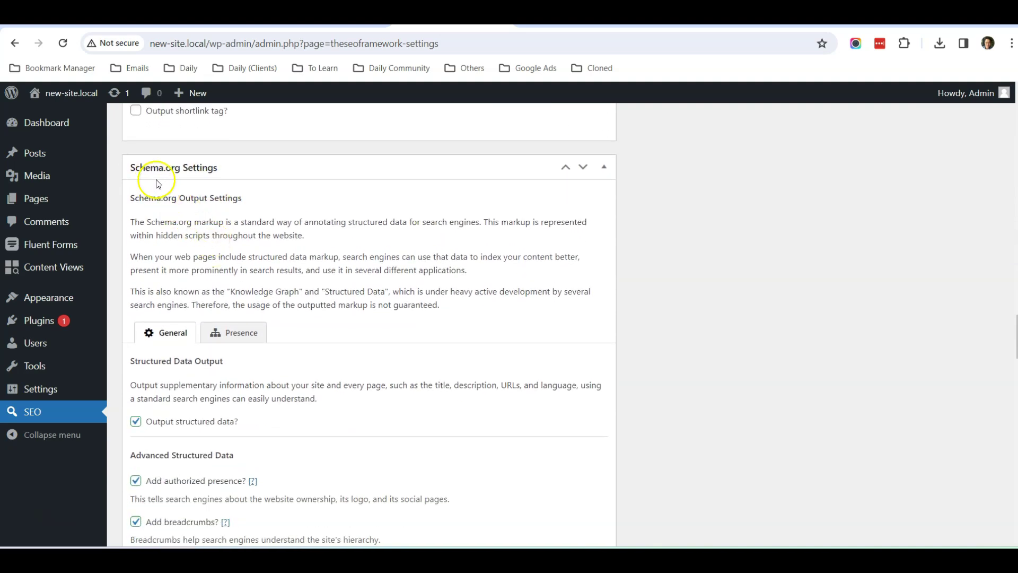
{"action": "left_click", "coordinate": [233, 332]}
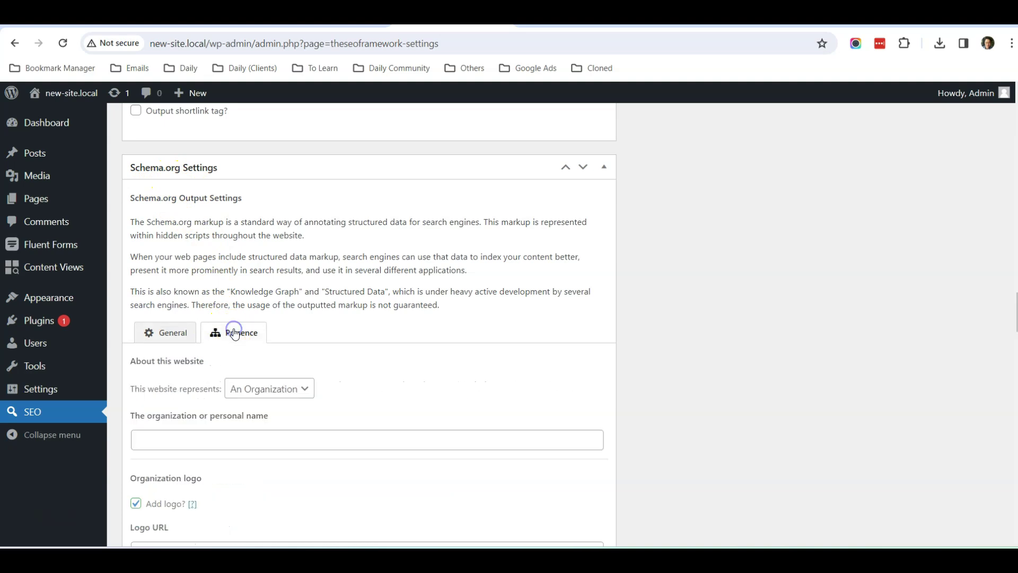
{"action": "scroll", "coordinate": [360, 283], "scroll_direction": "down", "scroll_amount": 2}
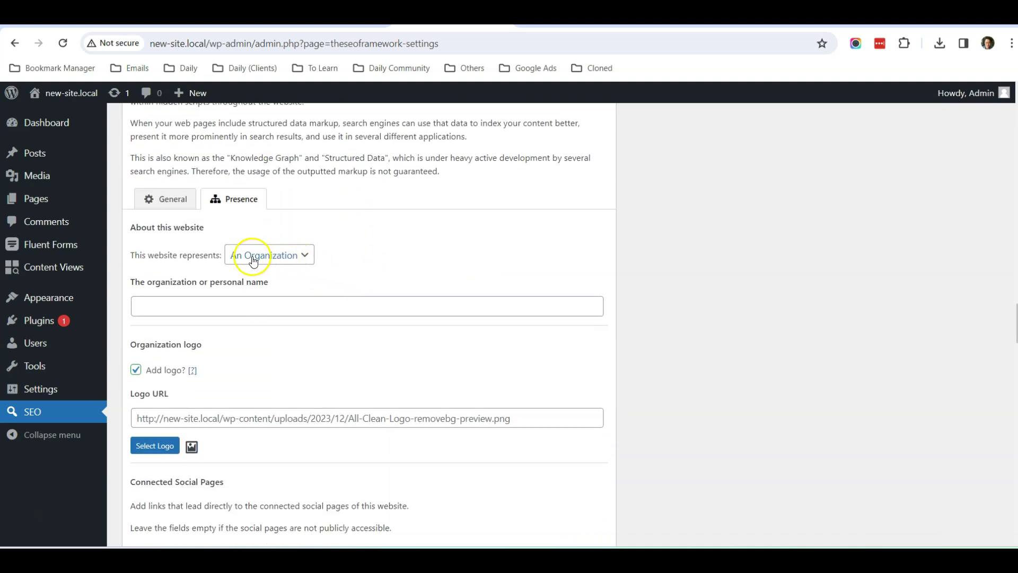
{"action": "scroll", "coordinate": [341, 234], "scroll_direction": "down", "scroll_amount": 1}
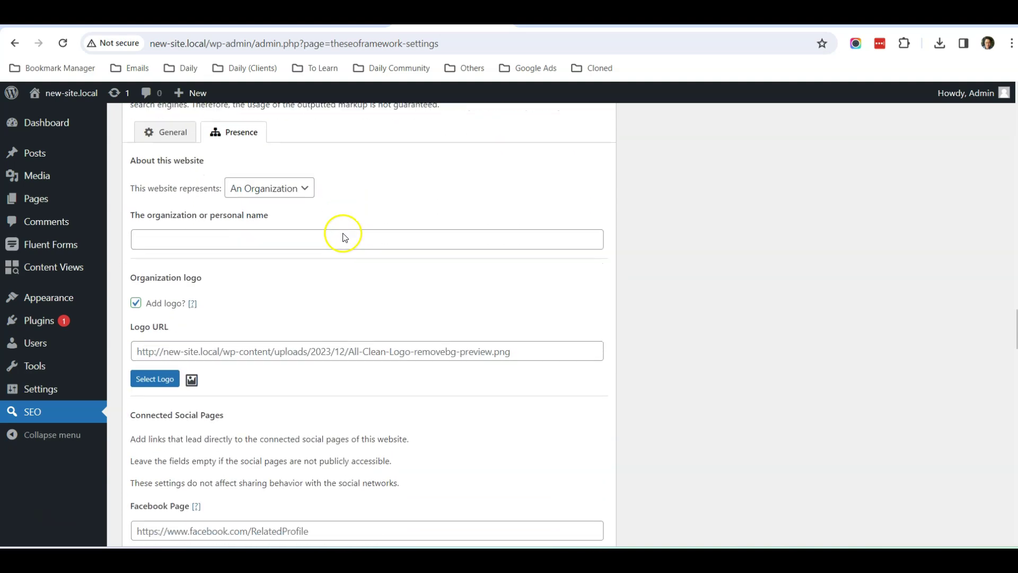
{"action": "left_click", "coordinate": [301, 194]}
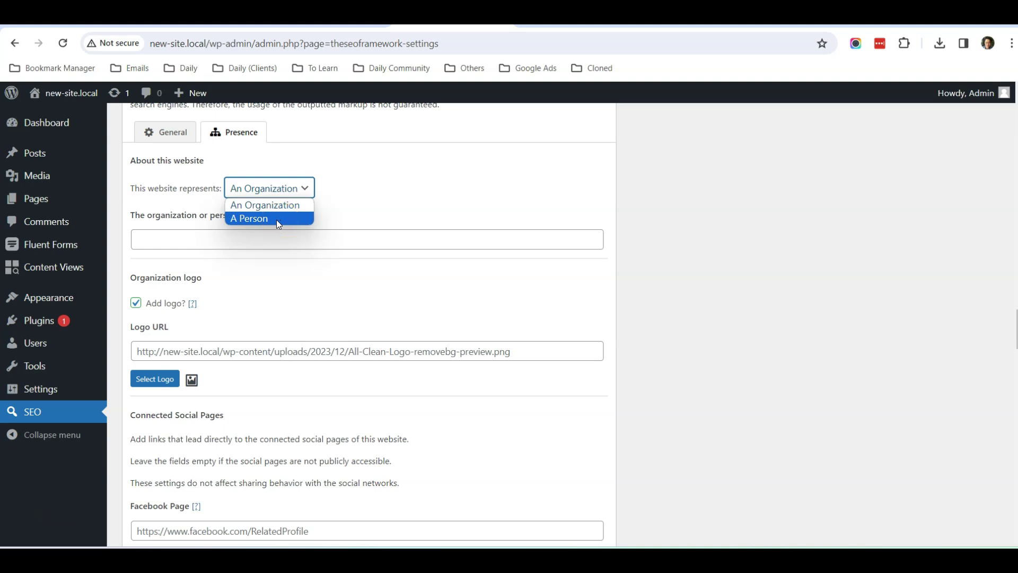
{"action": "left_click", "coordinate": [568, 187]}
{"action": "scroll", "coordinate": [398, 280], "scroll_direction": "down", "scroll_amount": 3}
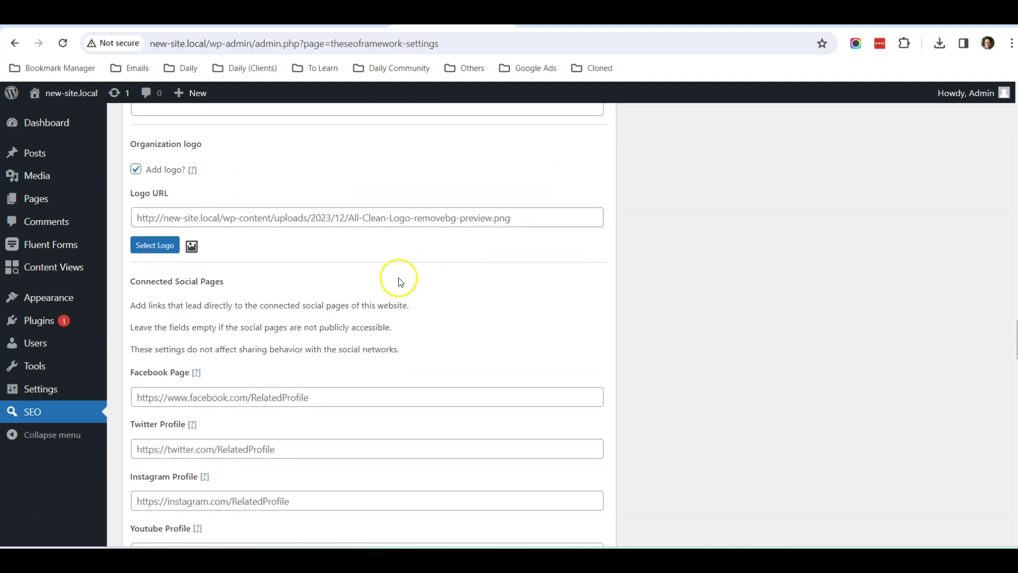
{"action": "scroll", "coordinate": [312, 259], "scroll_direction": "down", "scroll_amount": 3}
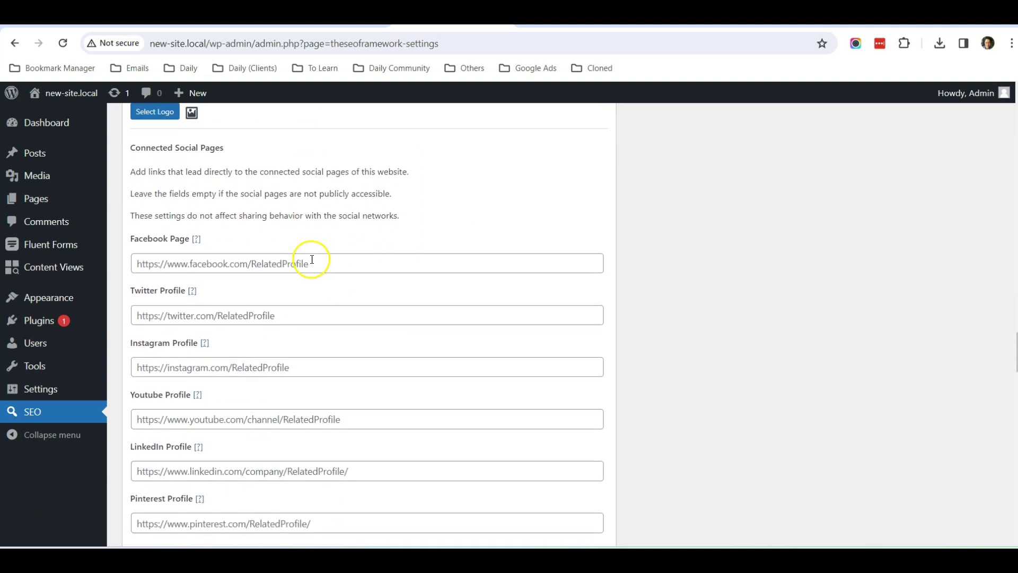
{"action": "scroll", "coordinate": [323, 277], "scroll_direction": "down", "scroll_amount": 2}
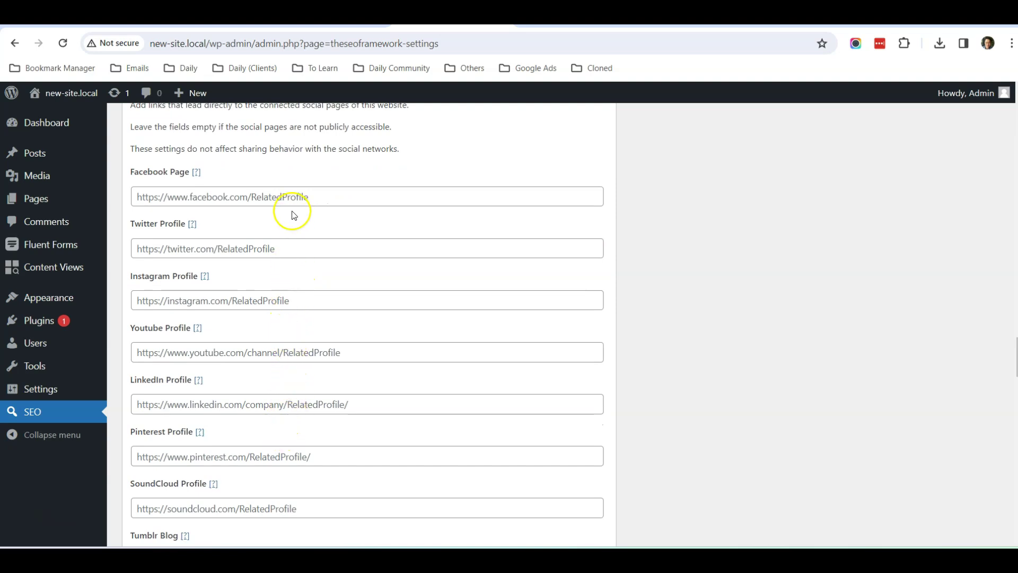
{"action": "scroll", "coordinate": [308, 375], "scroll_direction": "down", "scroll_amount": 3}
{"action": "scroll", "coordinate": [309, 374], "scroll_direction": "up", "scroll_amount": 8}
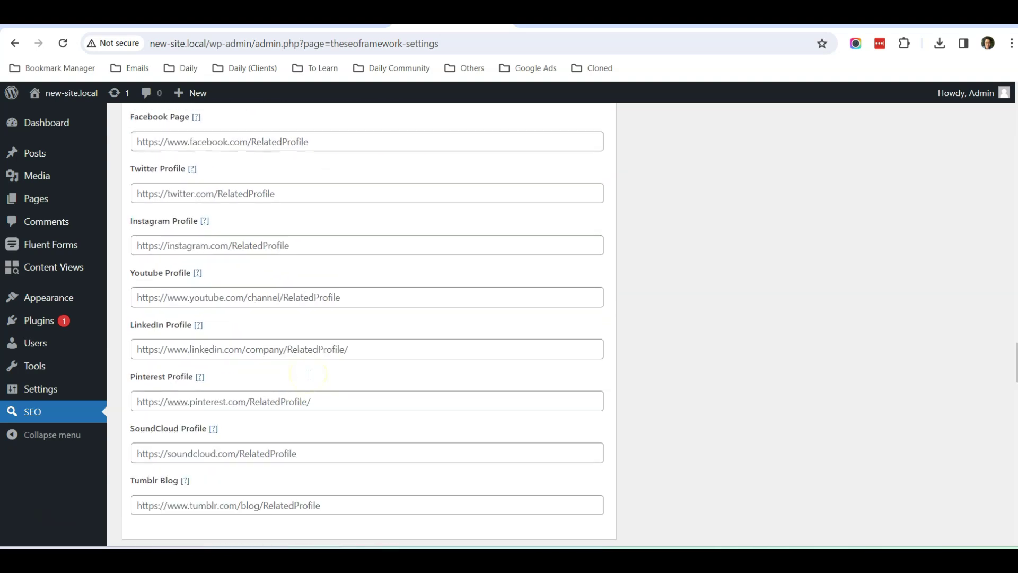
{"action": "scroll", "coordinate": [310, 379], "scroll_direction": "down", "scroll_amount": 5}
{"action": "scroll", "coordinate": [310, 379], "scroll_direction": "down", "scroll_amount": 20}
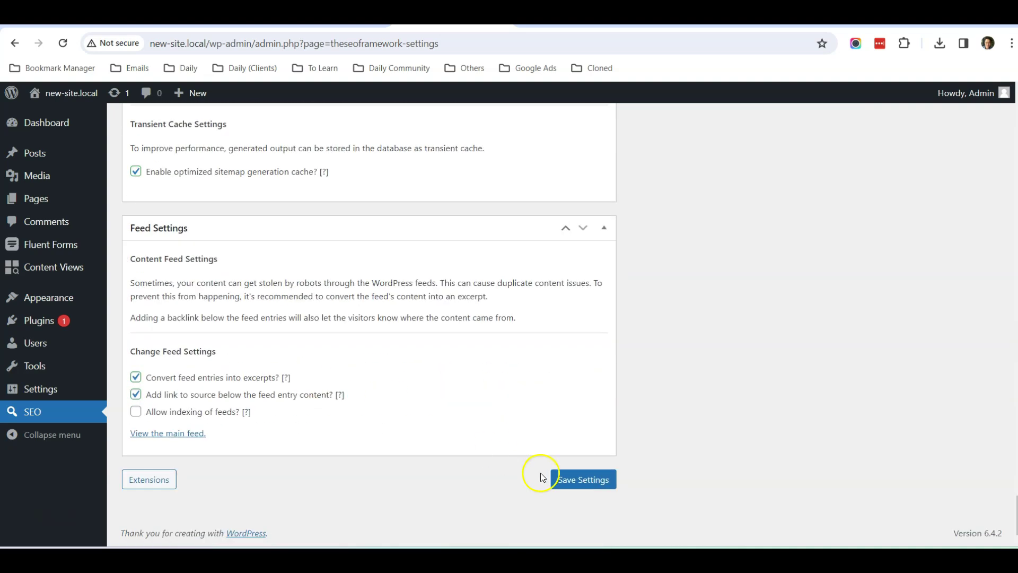
Save The SEO Framework settings with the Save Settings button
{"action": "left_click", "coordinate": [576, 483]}
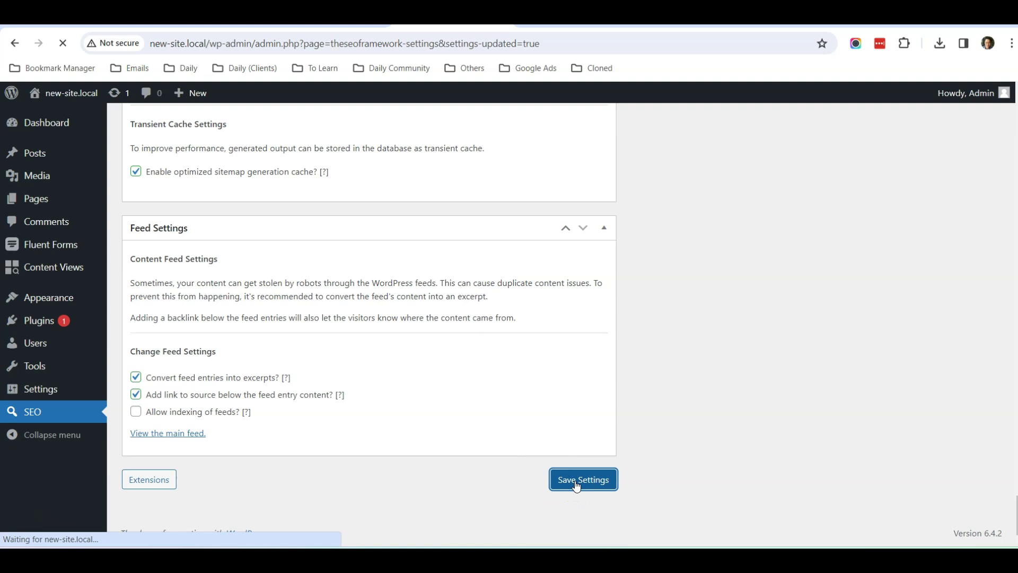